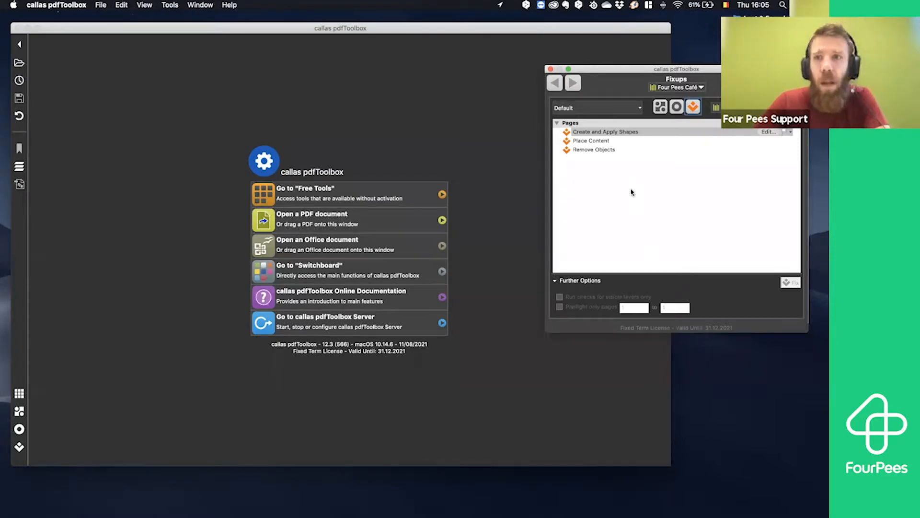
Step: Open the Remove Objects fixup for editing and review the filters it can be applied to
{"action": "left_click", "coordinate": [600, 150]}
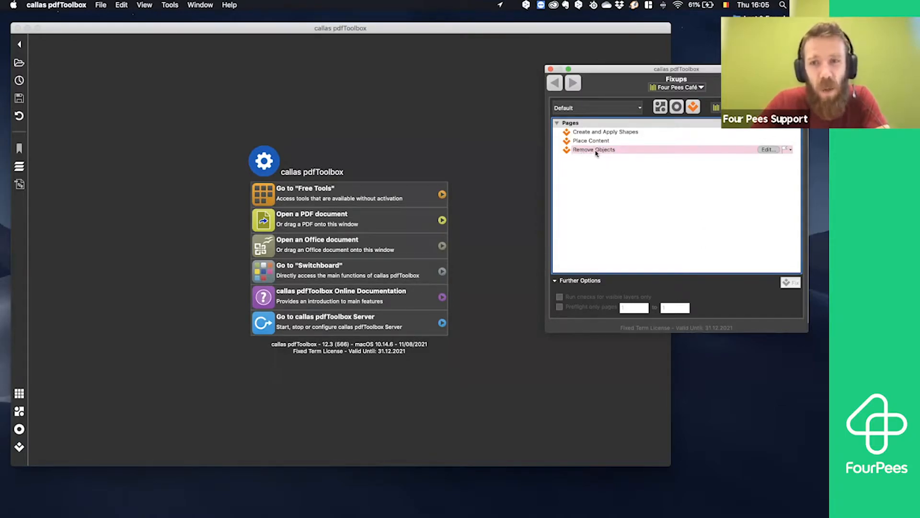
{"action": "left_click", "coordinate": [764, 150]}
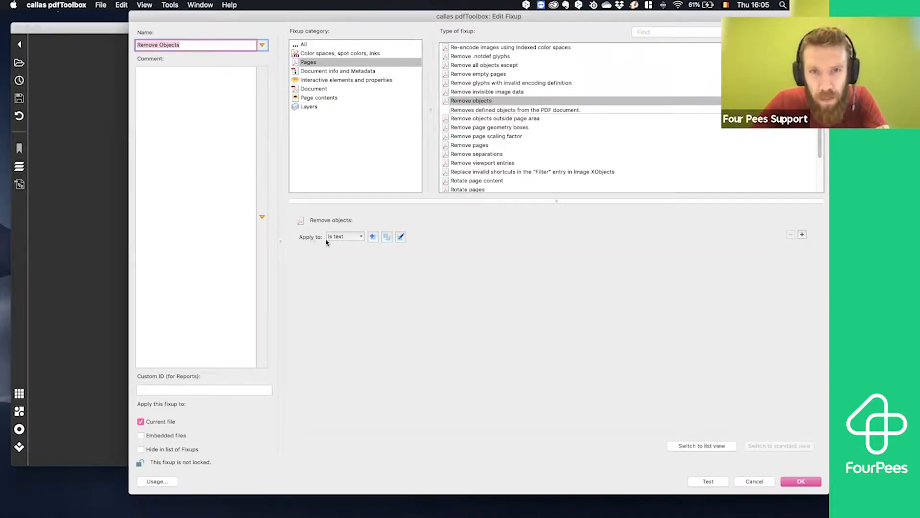
{"action": "left_click", "coordinate": [349, 236]}
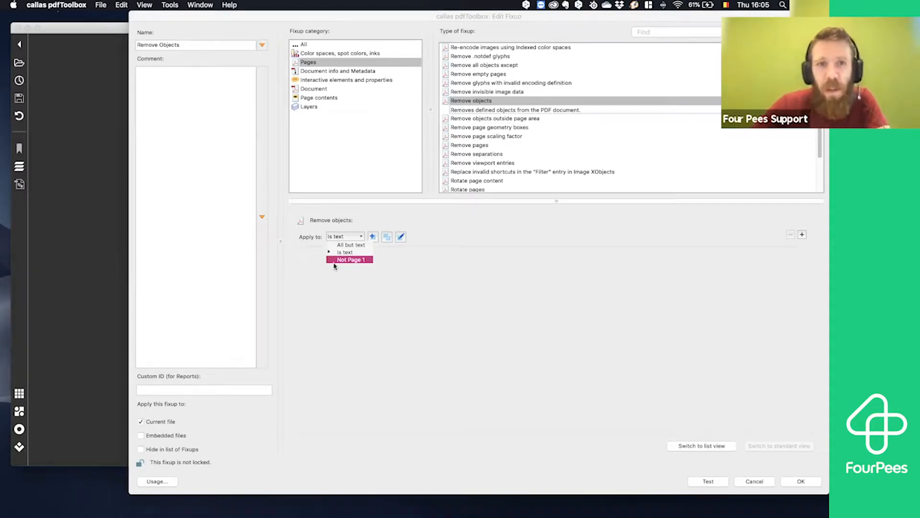
{"action": "left_click", "coordinate": [381, 254]}
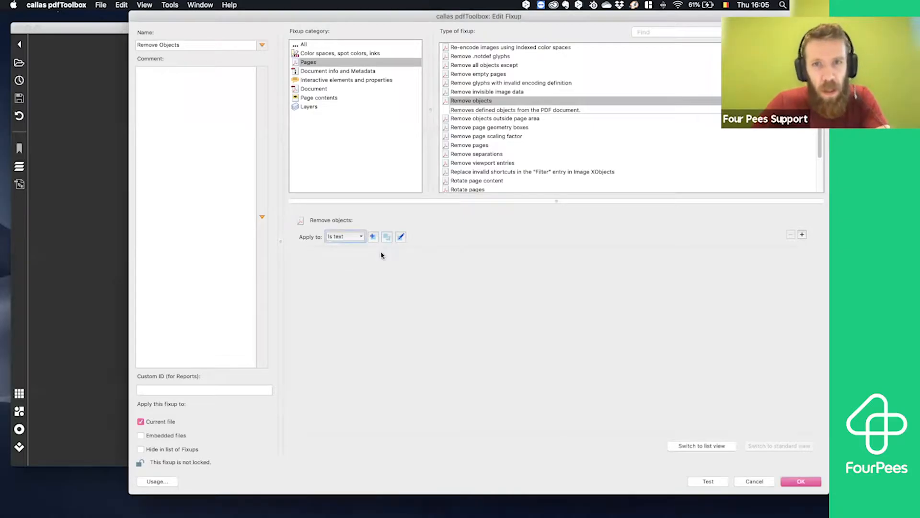
Step: Browse the properties available for a new check, and leave both the check and the Remove Objects fixup without saving
{"action": "left_click", "coordinate": [372, 238]}
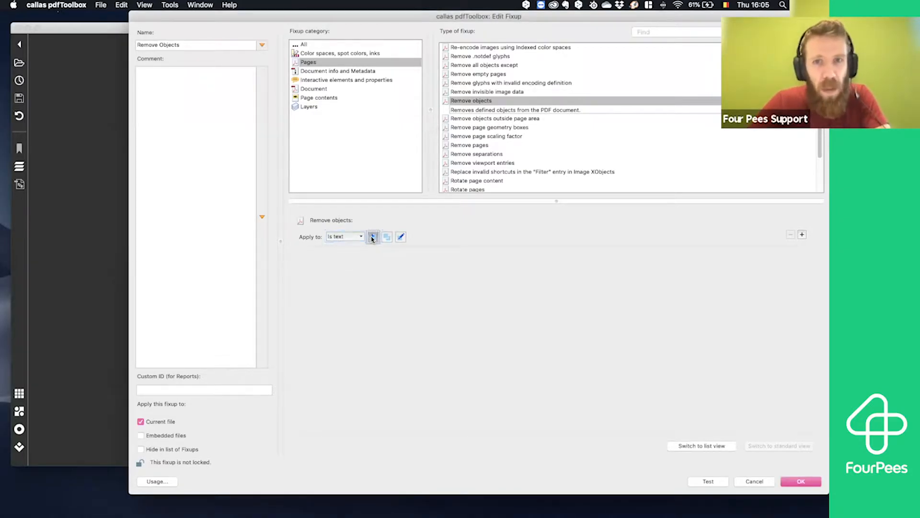
{"action": "scroll", "coordinate": [672, 197], "scroll_direction": "down", "scroll_amount": 5}
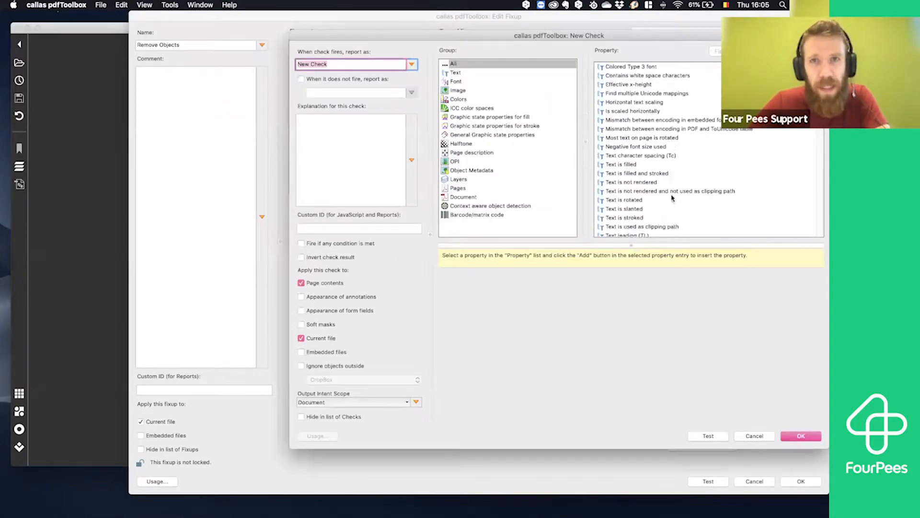
{"action": "scroll", "coordinate": [672, 197], "scroll_direction": "down", "scroll_amount": 10}
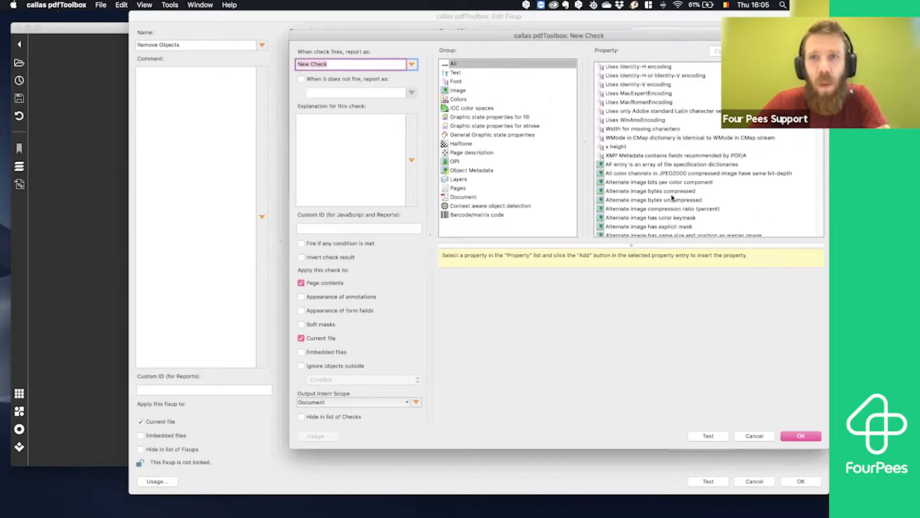
{"action": "scroll", "coordinate": [672, 197], "scroll_direction": "up", "scroll_amount": 10}
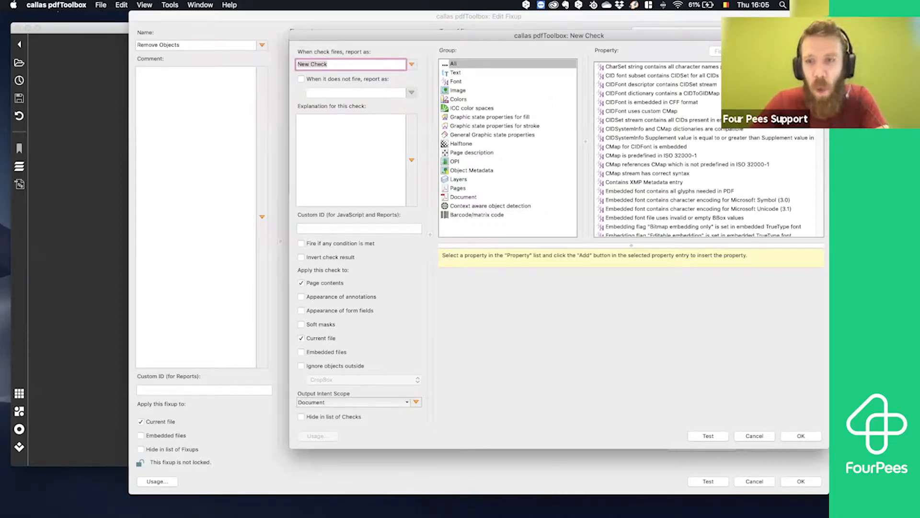
{"action": "left_click", "coordinate": [759, 435]}
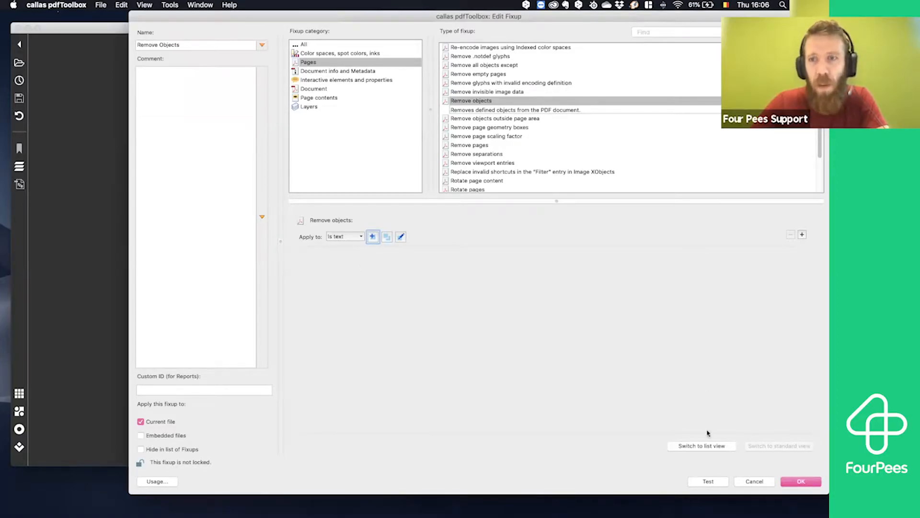
{"action": "left_click", "coordinate": [754, 481]}
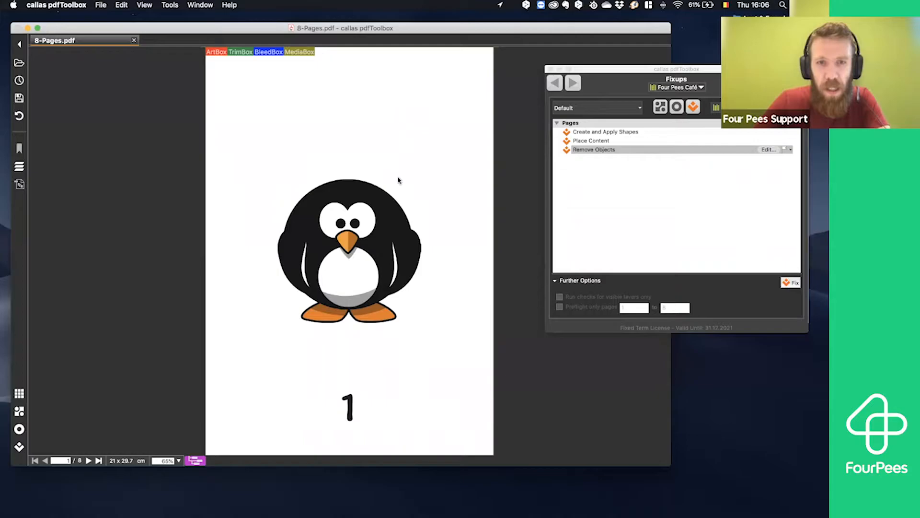
Step: Look through the pages of 8-Pages.pdf and test the Remove Objects fixup's "Is text" check on the document
{"action": "scroll", "coordinate": [398, 180], "scroll_direction": "down", "scroll_amount": 7}
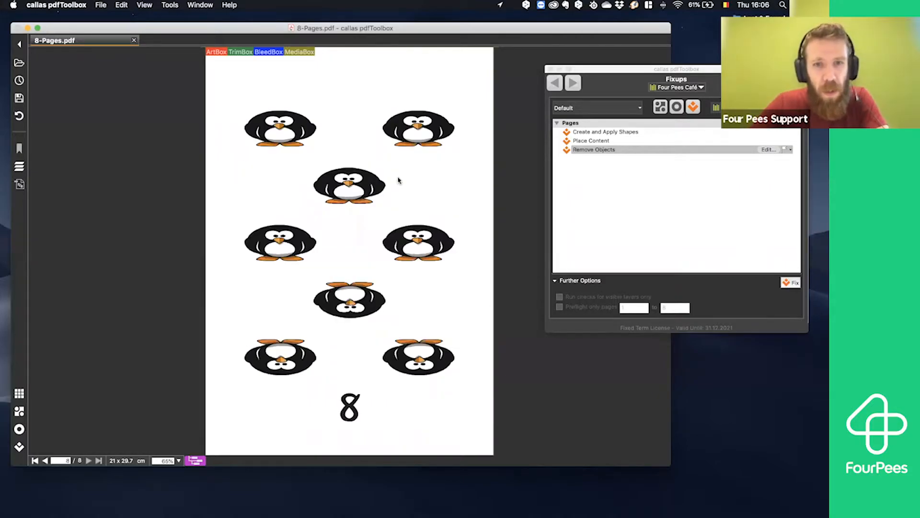
{"action": "scroll", "coordinate": [398, 180], "scroll_direction": "up", "scroll_amount": 7}
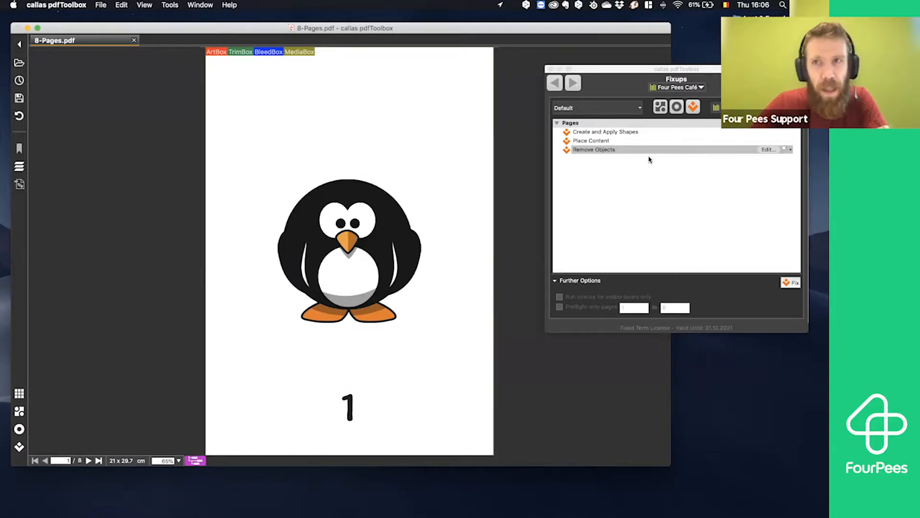
{"action": "left_click", "coordinate": [767, 150]}
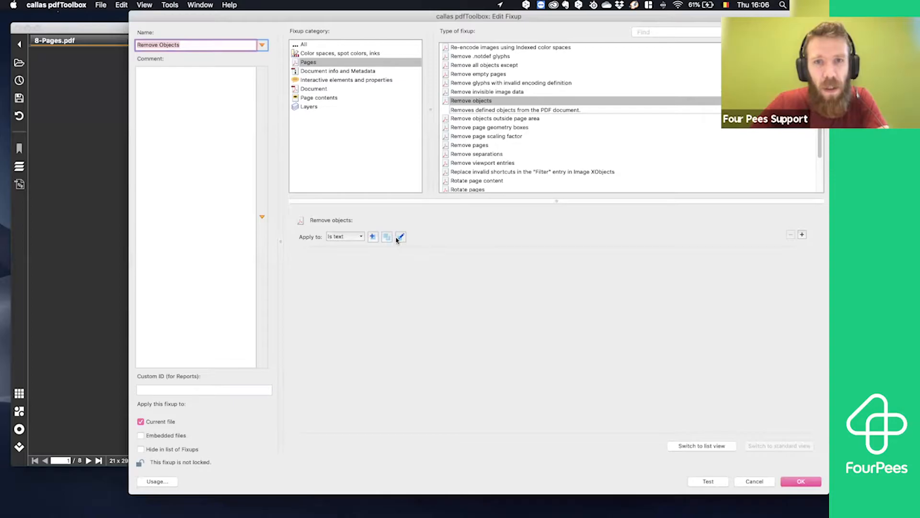
{"action": "left_click", "coordinate": [401, 236]}
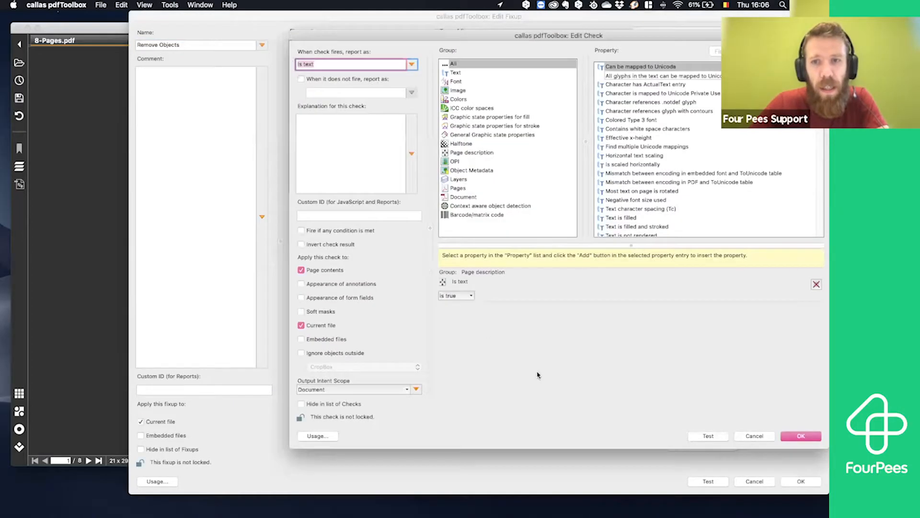
{"action": "left_click", "coordinate": [719, 434]}
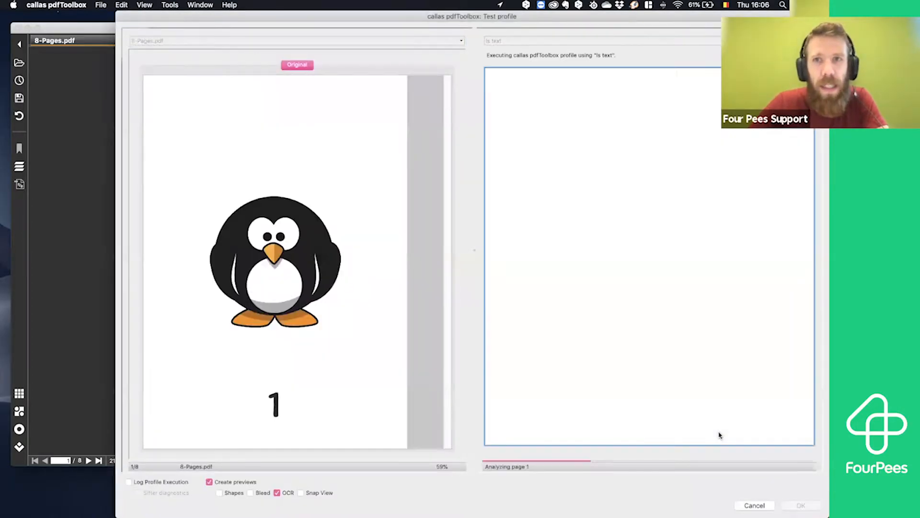
{"action": "left_click", "coordinate": [542, 94]}
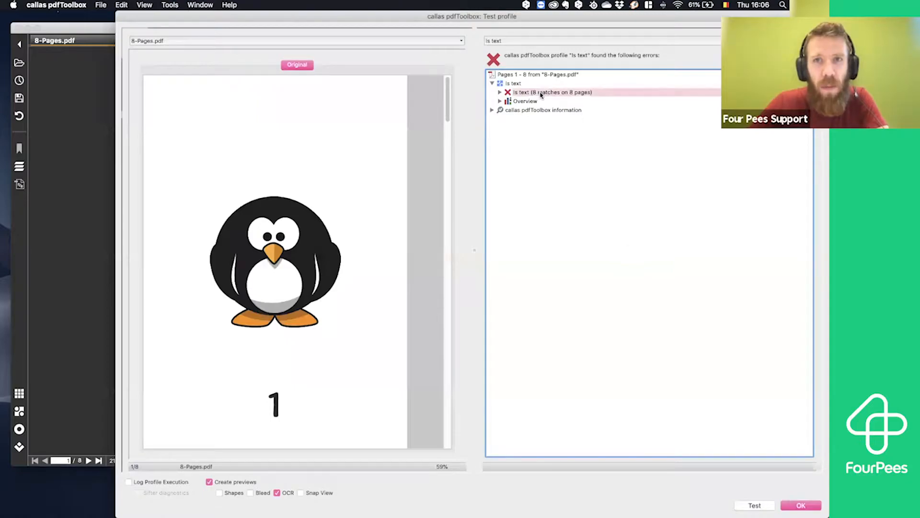
Step: Examine the page 1 match in the "Is text" test results, and close the test, the check and the fixup
{"action": "left_click", "coordinate": [500, 93]}
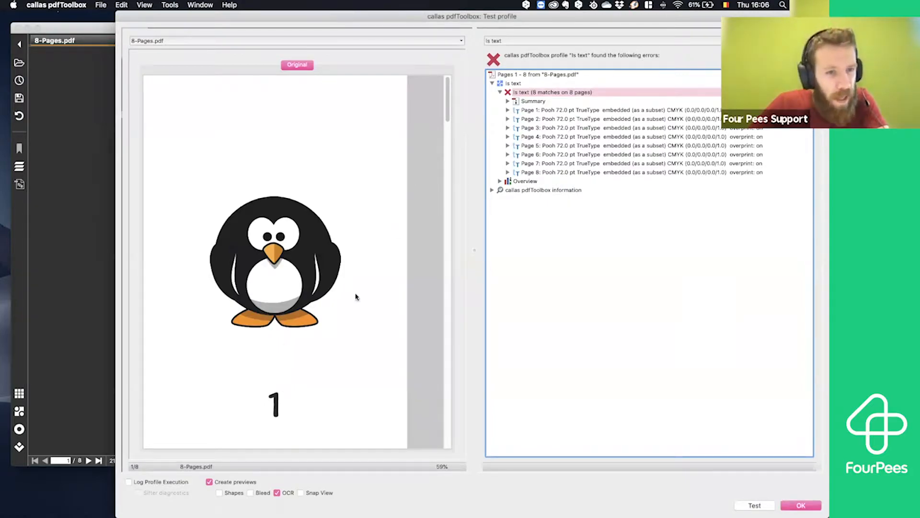
{"action": "left_click", "coordinate": [538, 111]}
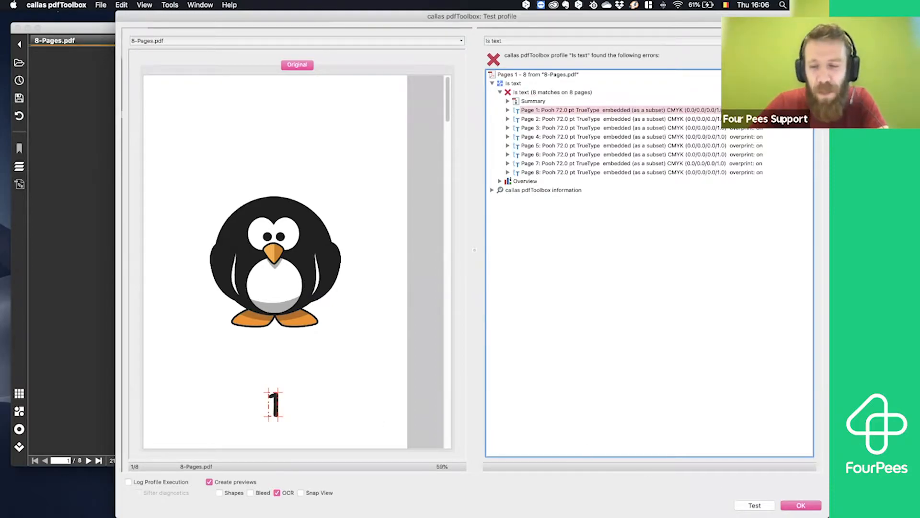
{"action": "left_click", "coordinate": [797, 504]}
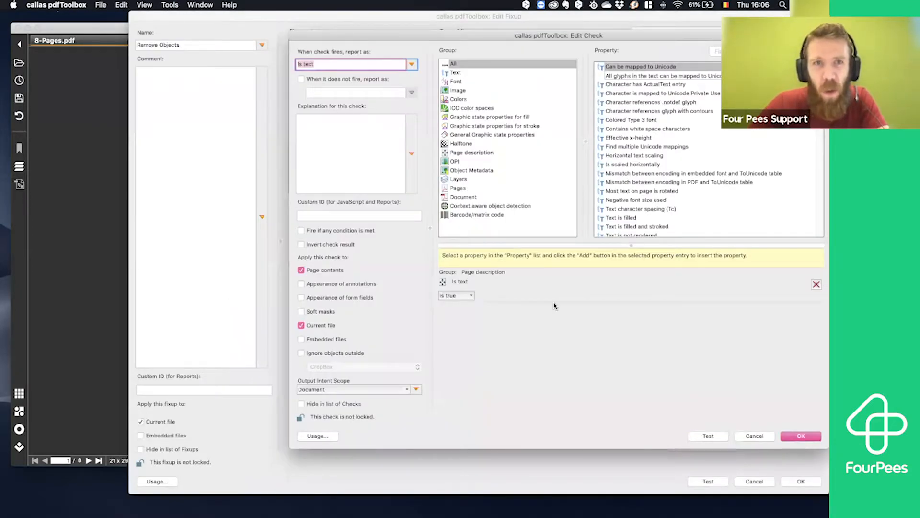
{"action": "left_click", "coordinate": [801, 435]}
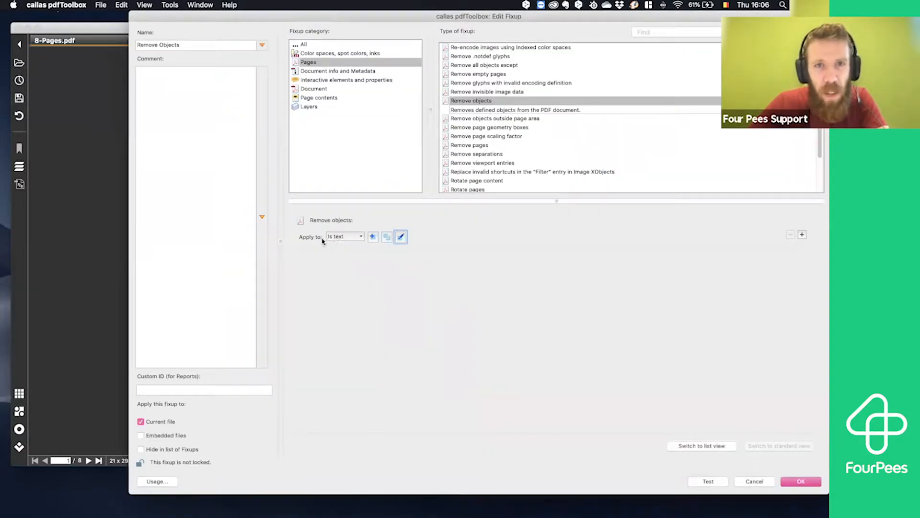
{"action": "left_click", "coordinate": [800, 481]}
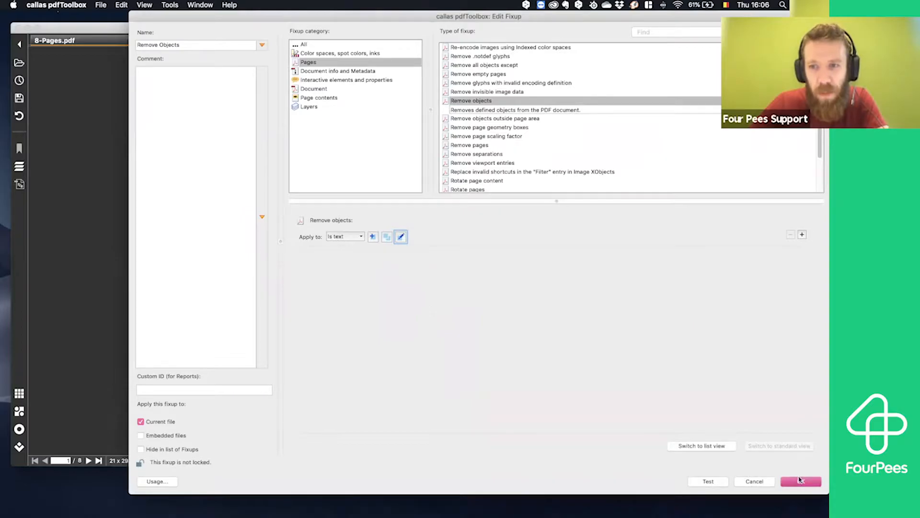
Step: Run the Remove Objects fixup on 8-Pages.pdf and save the result on the Desktop as 8-Pages_1.pdf
{"action": "left_click", "coordinate": [791, 282]}
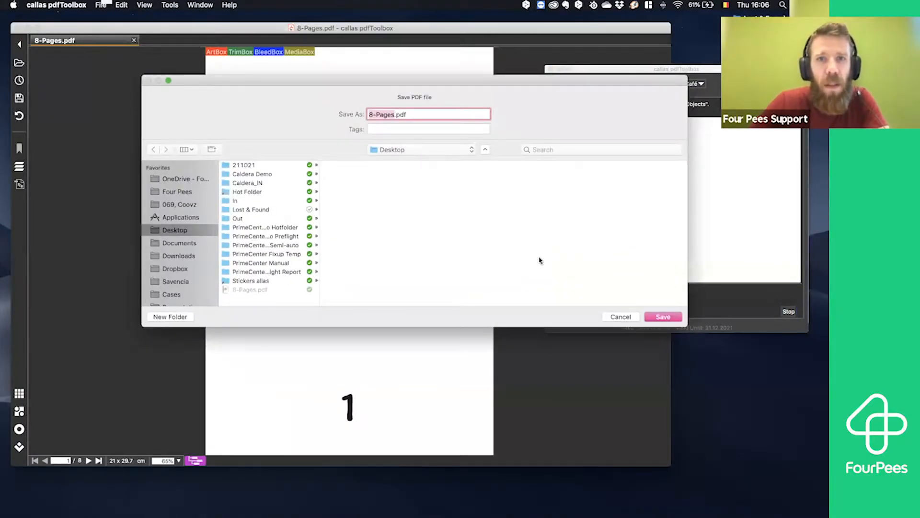
{"action": "key", "text": "Right"}
{"action": "type", "text": "_"}
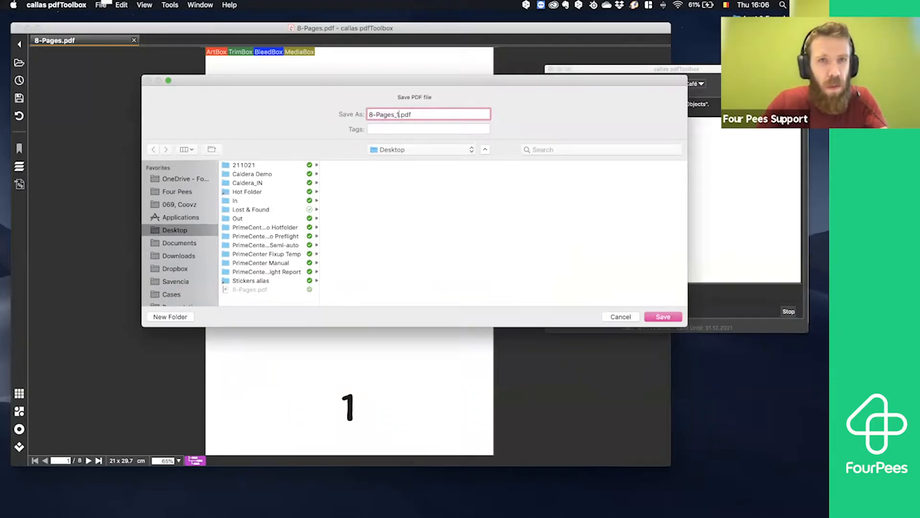
{"action": "key", "text": "Return"}
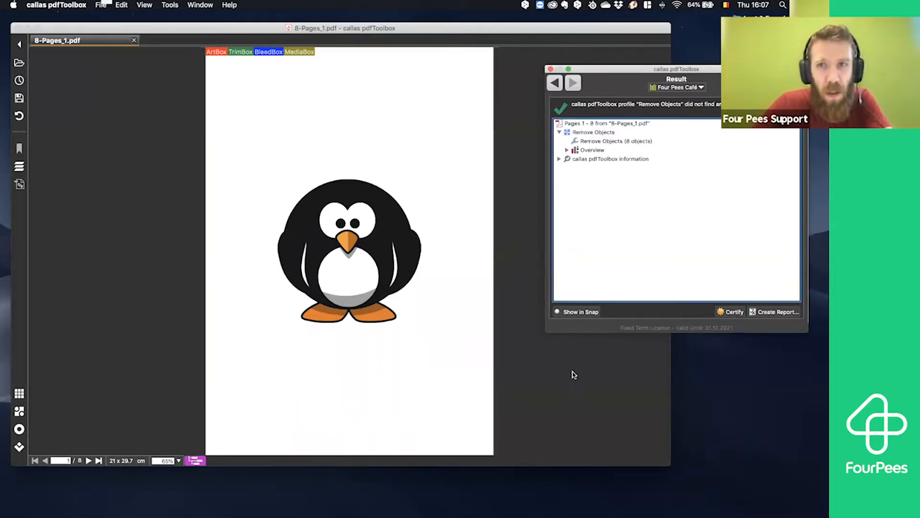
Step: Review the Remove Objects fixup's filter choices without changing them, and check the page number area throughout 8-Pages_1.pdf
{"action": "left_click", "coordinate": [555, 84]}
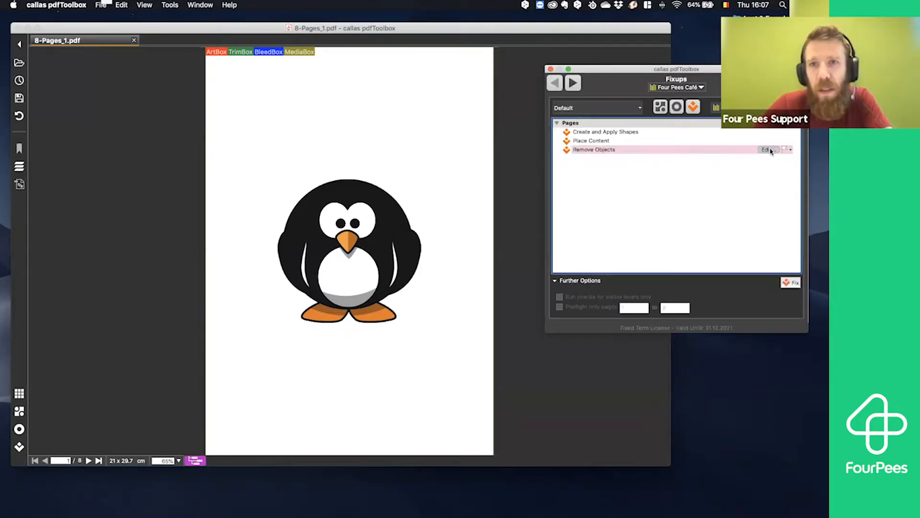
{"action": "left_click", "coordinate": [767, 149]}
{"action": "left_click", "coordinate": [341, 237]}
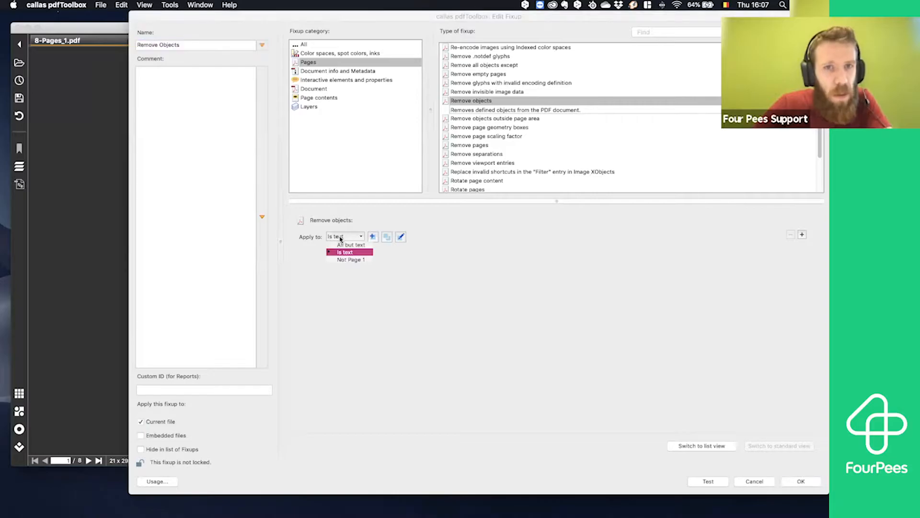
{"action": "left_click", "coordinate": [459, 276]}
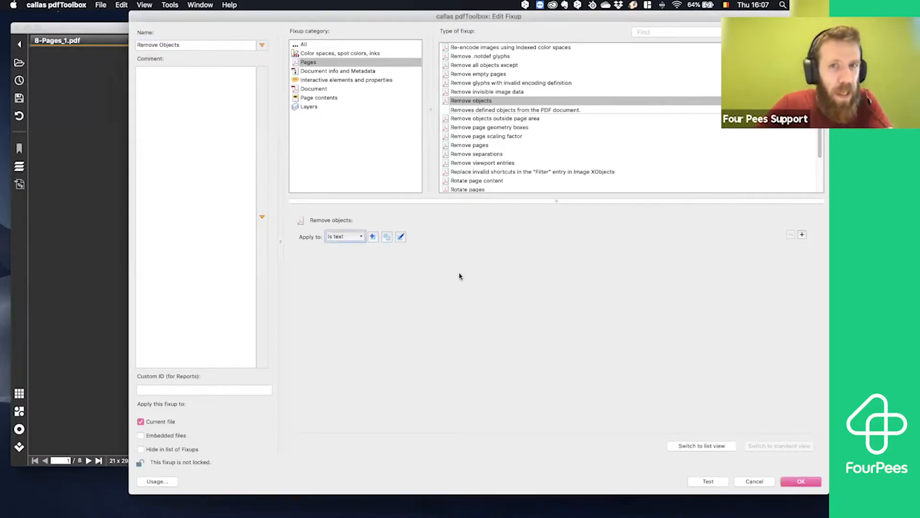
{"action": "left_click", "coordinate": [755, 482]}
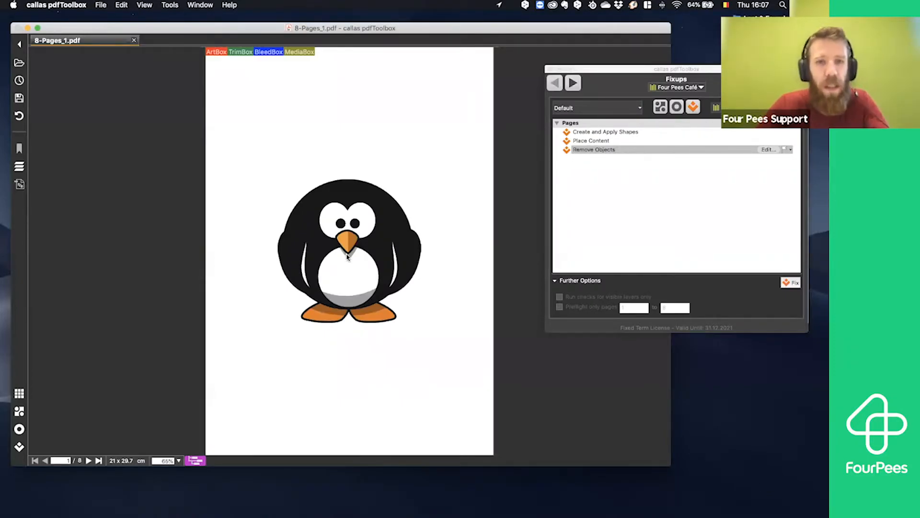
{"action": "scroll", "coordinate": [347, 257], "scroll_direction": "down", "scroll_amount": 7}
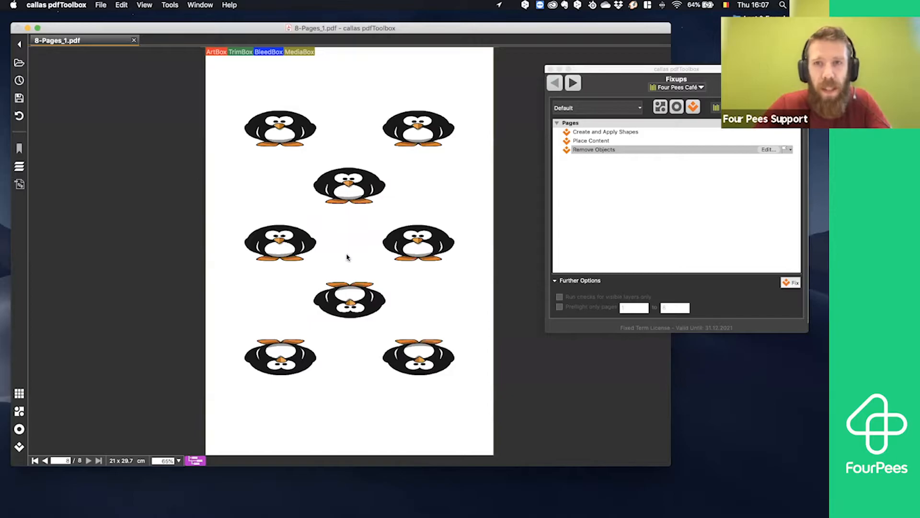
{"action": "scroll", "coordinate": [347, 257], "scroll_direction": "up", "scroll_amount": 7}
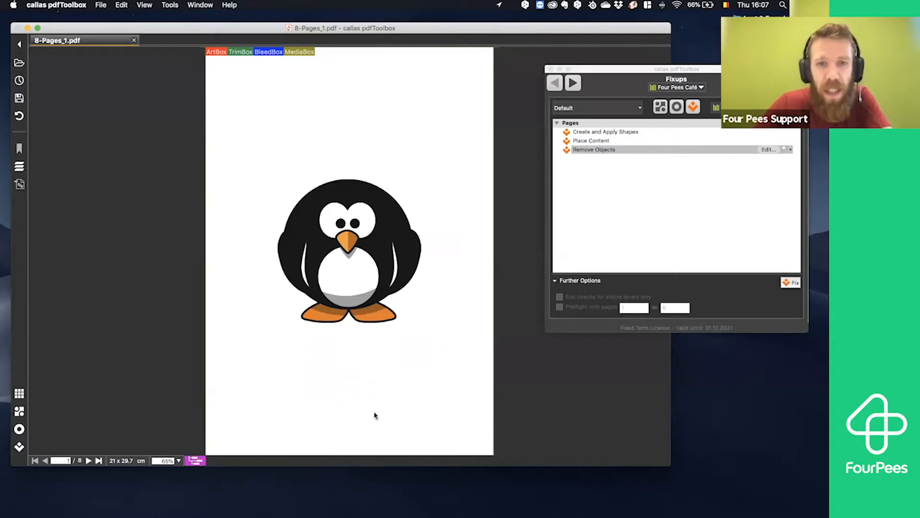
Step: Open the Place Content fixup for editing and examine its page number settings, including the number type and the page filter
{"action": "left_click_drag", "start_coordinate": [721, 70], "coordinate": [722, 87]}
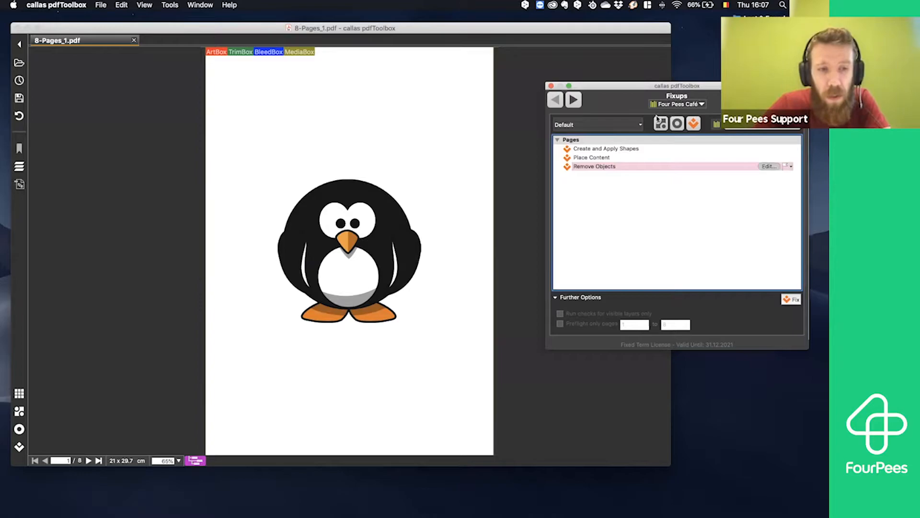
{"action": "left_click", "coordinate": [621, 159]}
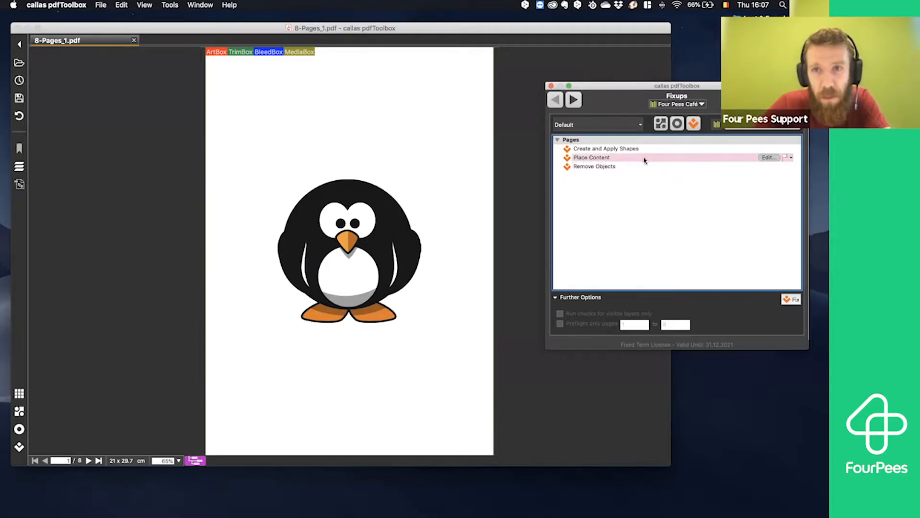
{"action": "left_click", "coordinate": [765, 157]}
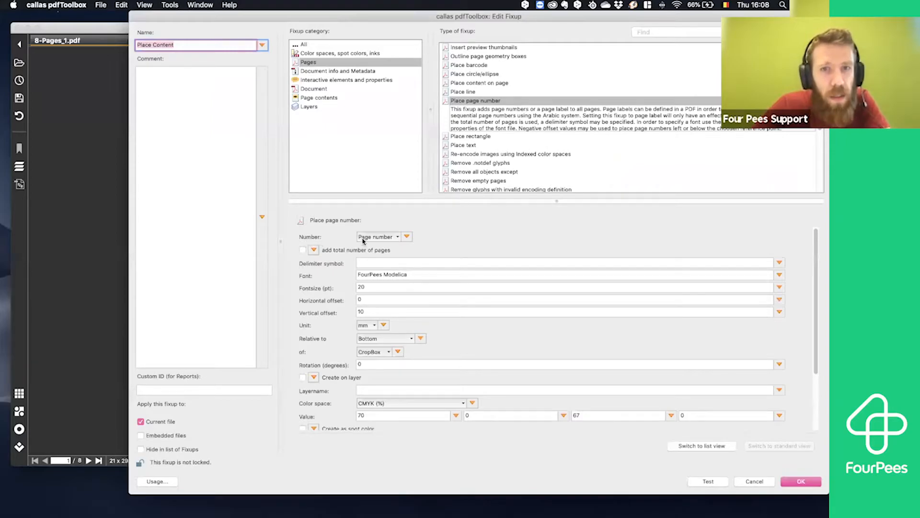
{"action": "left_click", "coordinate": [382, 238]}
{"action": "left_click", "coordinate": [383, 227]}
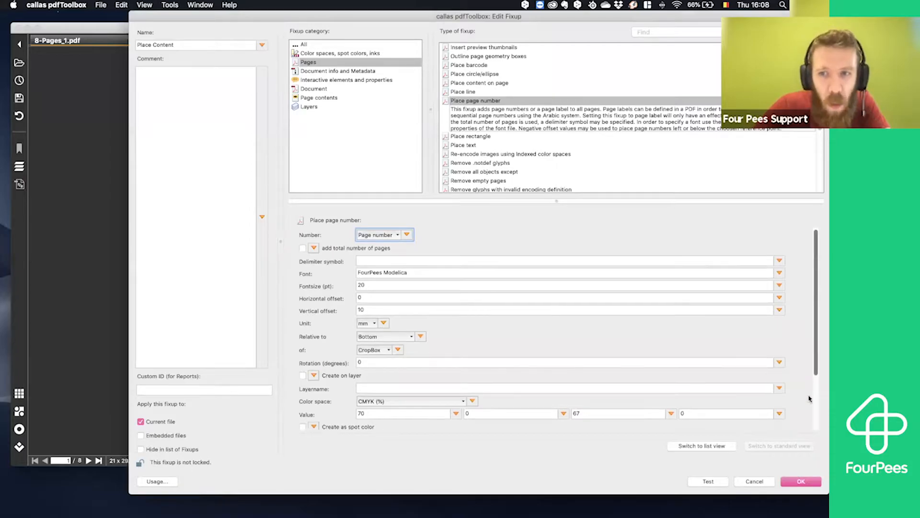
{"action": "scroll", "coordinate": [812, 398], "scroll_direction": "down", "scroll_amount": 5}
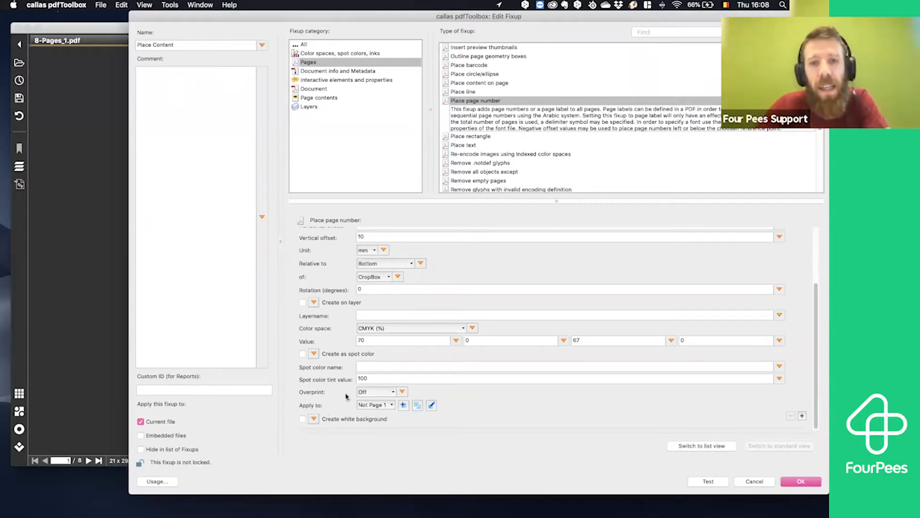
Step: Review the Apply to choices for the page numbers, open the Not Page 1 check, and browse its available Pages properties
{"action": "left_click", "coordinate": [373, 405]}
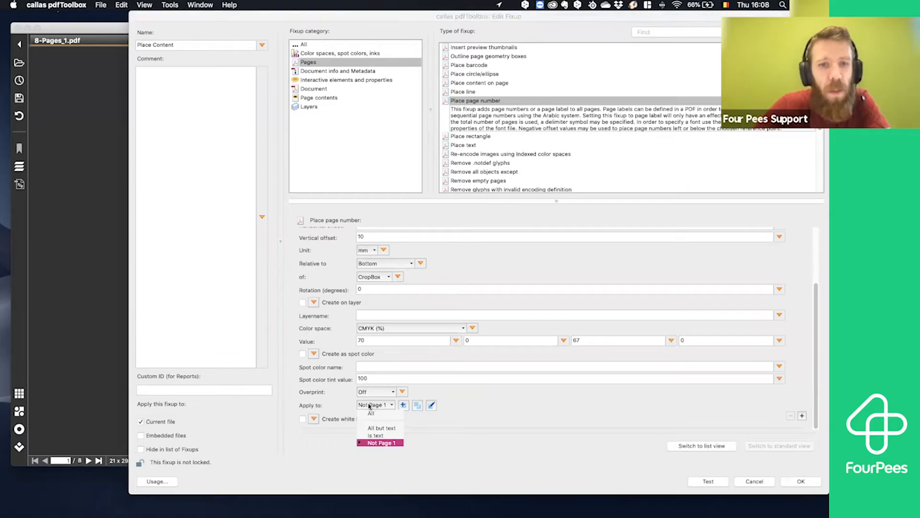
{"action": "left_click", "coordinate": [352, 407]}
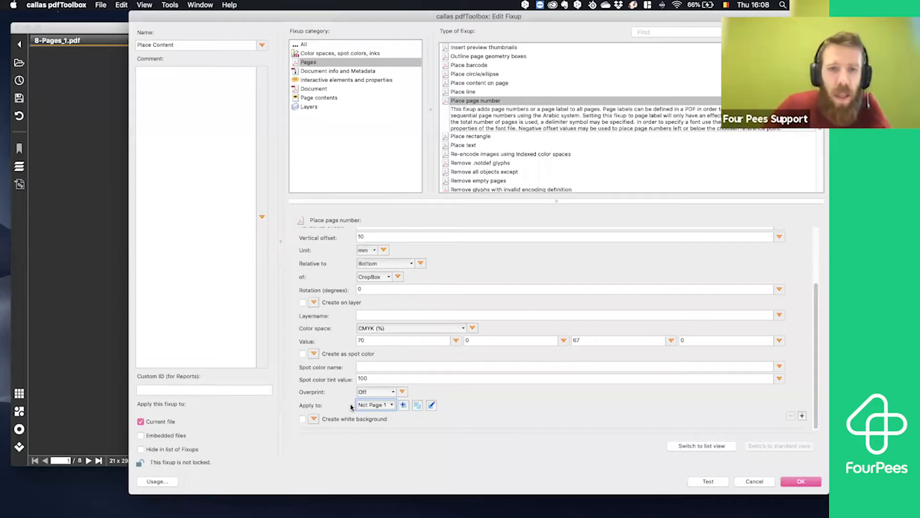
{"action": "left_click", "coordinate": [432, 406]}
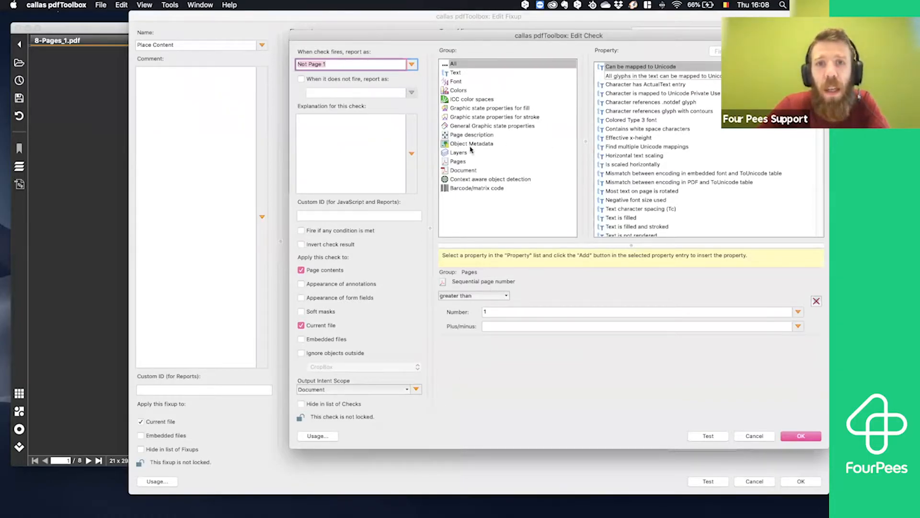
{"action": "left_click", "coordinate": [455, 163]}
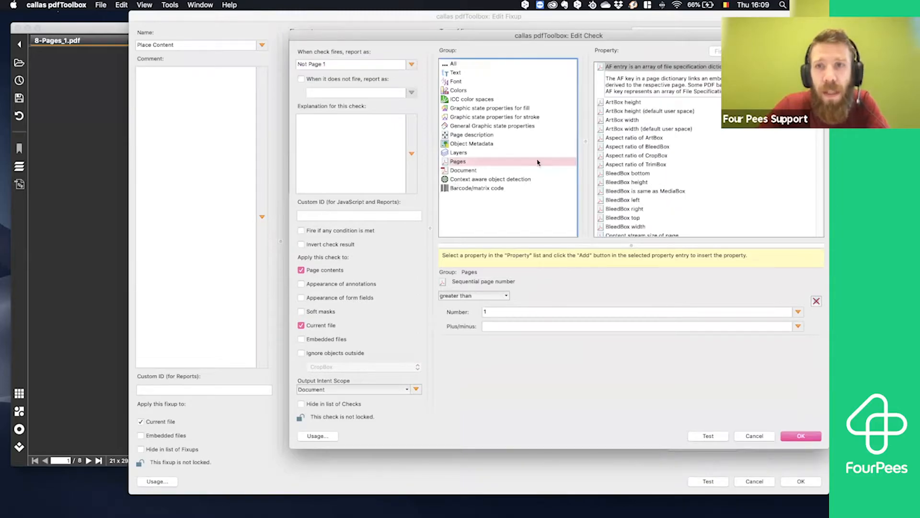
{"action": "scroll", "coordinate": [678, 173], "scroll_direction": "down", "scroll_amount": 15}
{"action": "scroll", "coordinate": [677, 173], "scroll_direction": "down", "scroll_amount": 15}
{"action": "scroll", "coordinate": [677, 172], "scroll_direction": "up", "scroll_amount": 10}
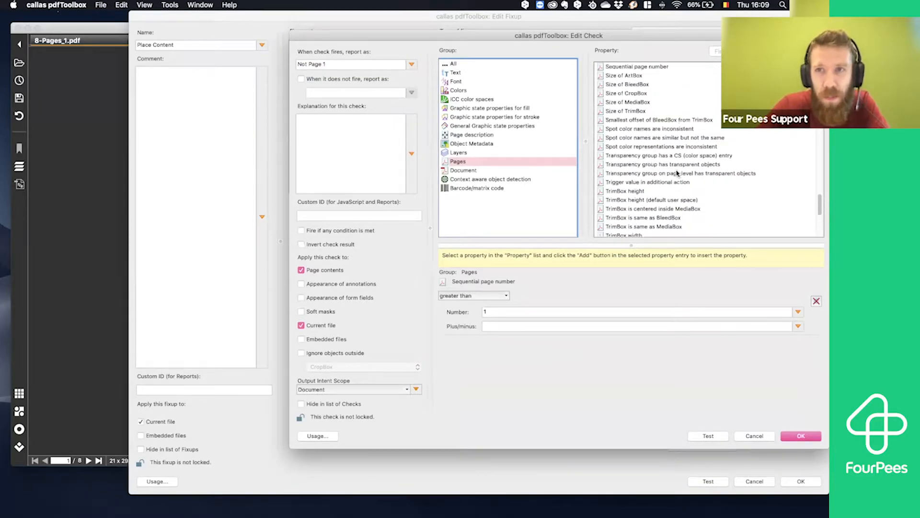
{"action": "scroll", "coordinate": [677, 173], "scroll_direction": "up", "scroll_amount": 5}
{"action": "scroll", "coordinate": [677, 173], "scroll_direction": "up", "scroll_amount": 10}
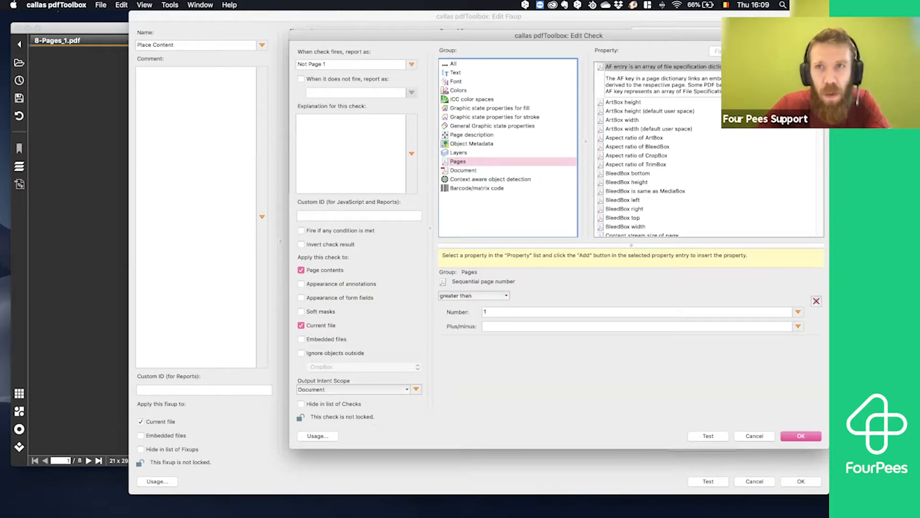
Step: Search the Pages properties for "page", examine the even, odd, empty and last page conditions, and close the check without changing it
{"action": "left_click", "coordinate": [762, 51]}
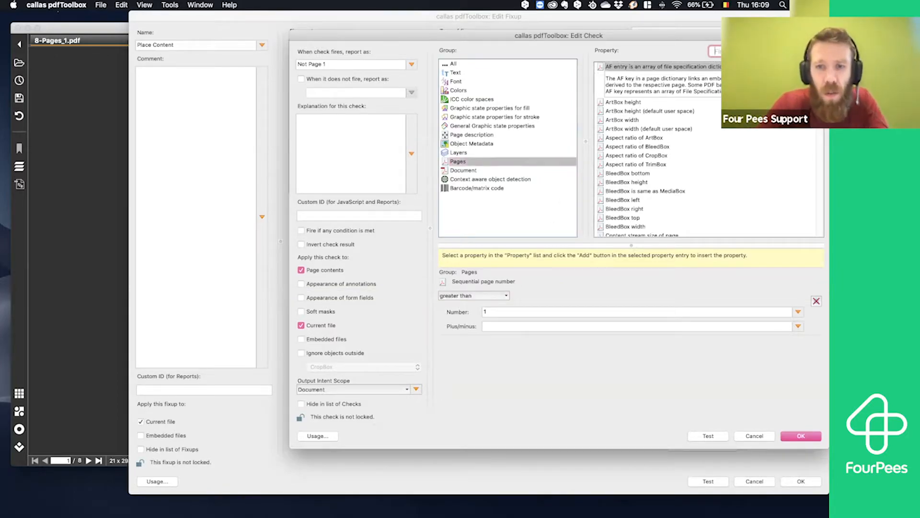
{"action": "type", "text": "pa"}
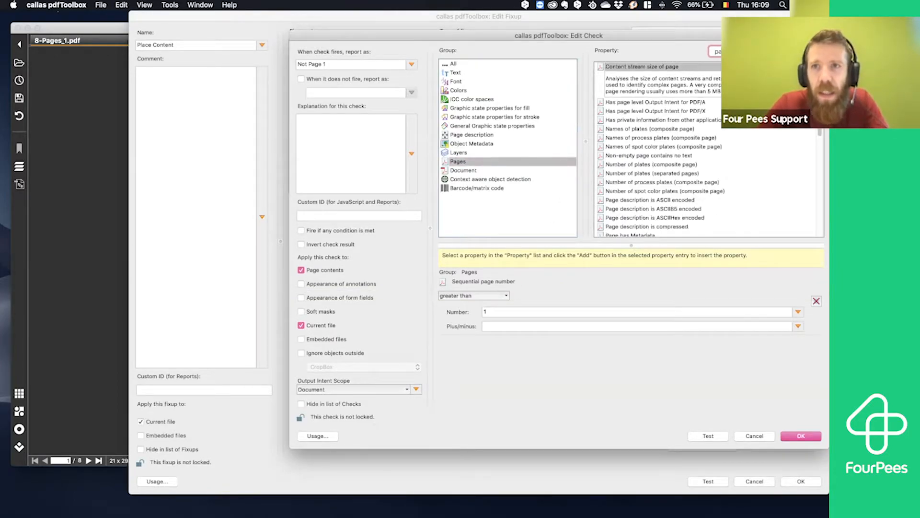
{"action": "scroll", "coordinate": [716, 134], "scroll_direction": "down", "scroll_amount": 6}
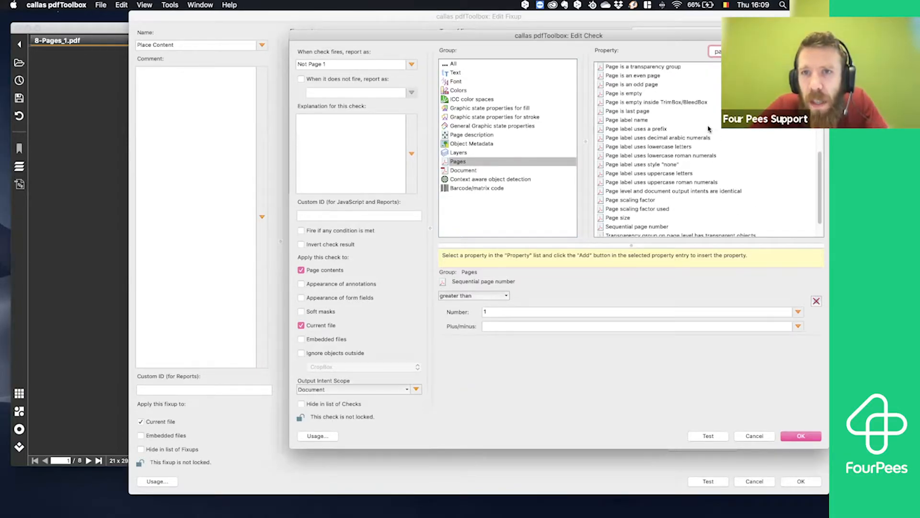
{"action": "left_click", "coordinate": [650, 77]}
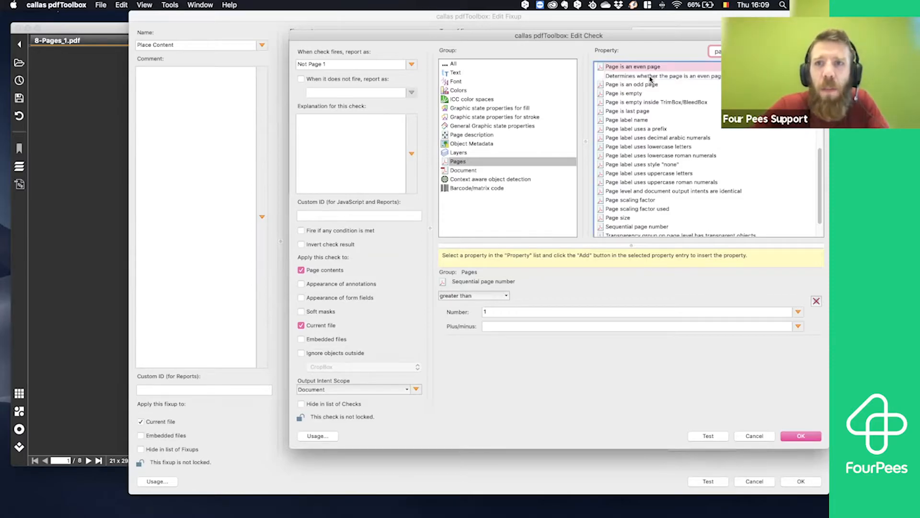
{"action": "left_click", "coordinate": [646, 91]}
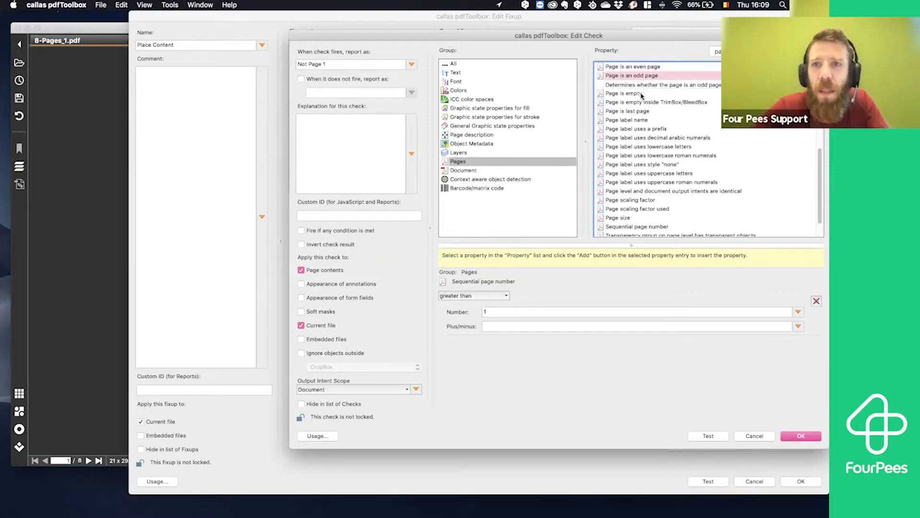
{"action": "left_click", "coordinate": [642, 94]}
{"action": "left_click", "coordinate": [642, 112]}
{"action": "scroll", "coordinate": [643, 112], "scroll_direction": "up", "scroll_amount": 5}
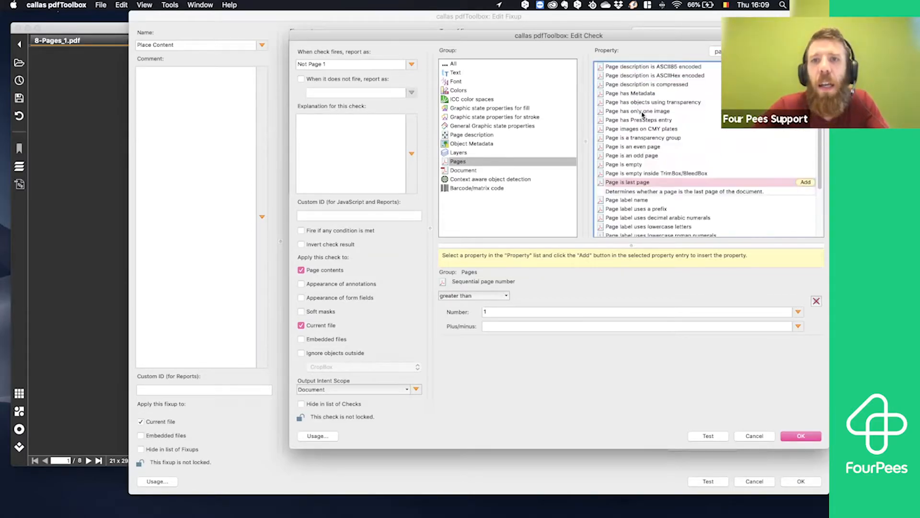
{"action": "mouse_move", "coordinate": [496, 283]}
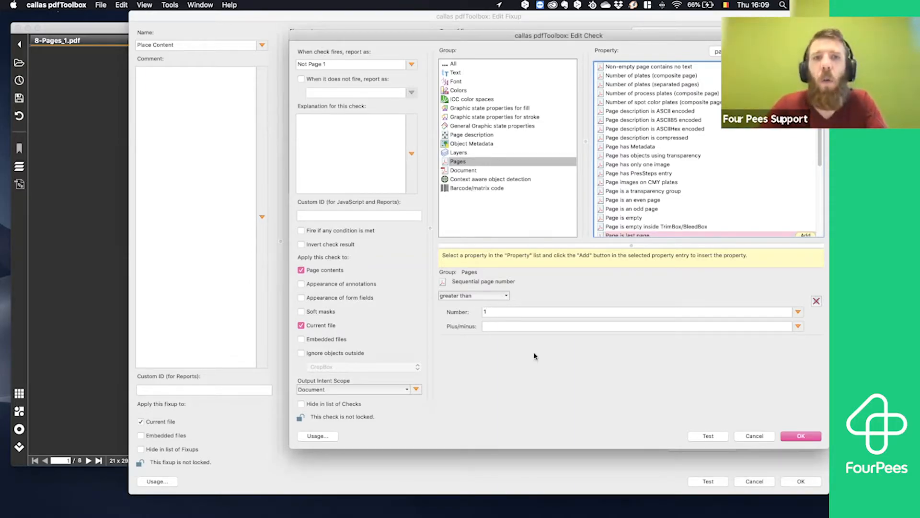
{"action": "left_click", "coordinate": [755, 436]}
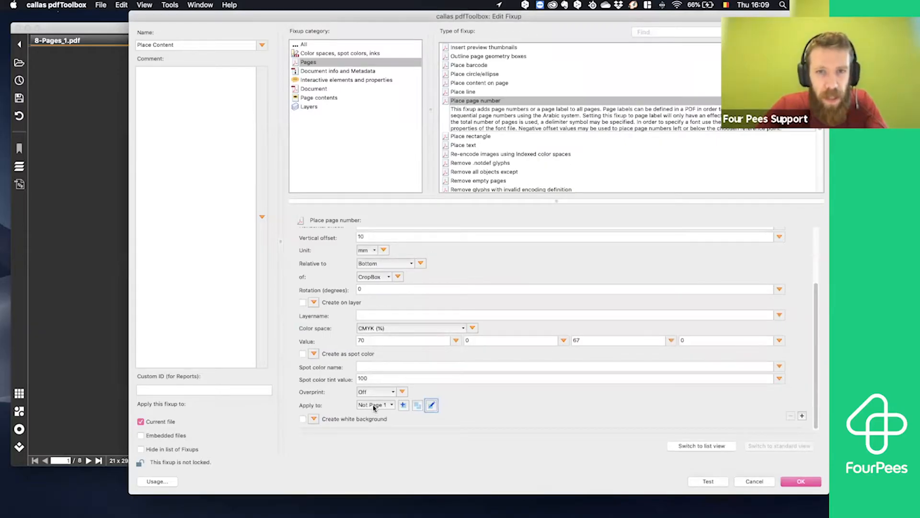
Step: Accept the Place Content fixup settings, run the fixup on 8-Pages_1.pdf, and save the result as 8-Pages_2.pdf
{"action": "scroll", "coordinate": [522, 262], "scroll_direction": "up", "scroll_amount": 1}
{"action": "scroll", "coordinate": [523, 262], "scroll_direction": "up", "scroll_amount": 3}
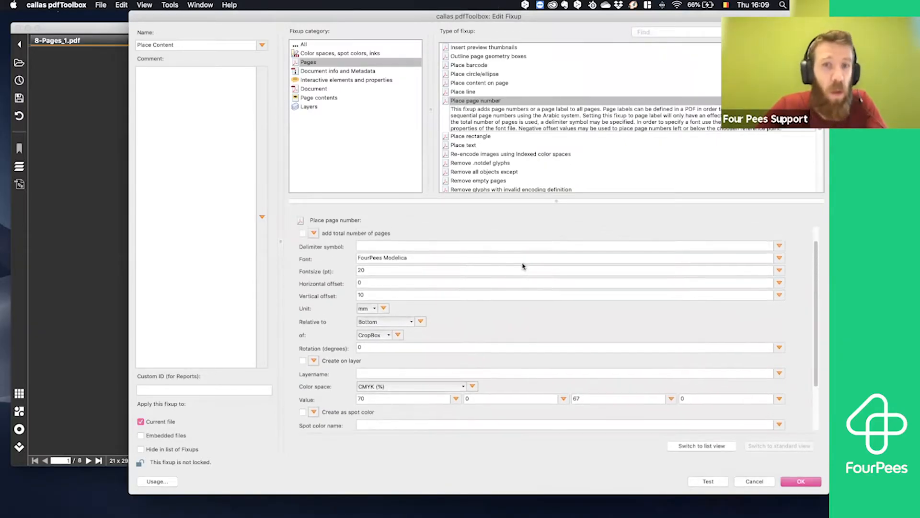
{"action": "left_click", "coordinate": [797, 481]}
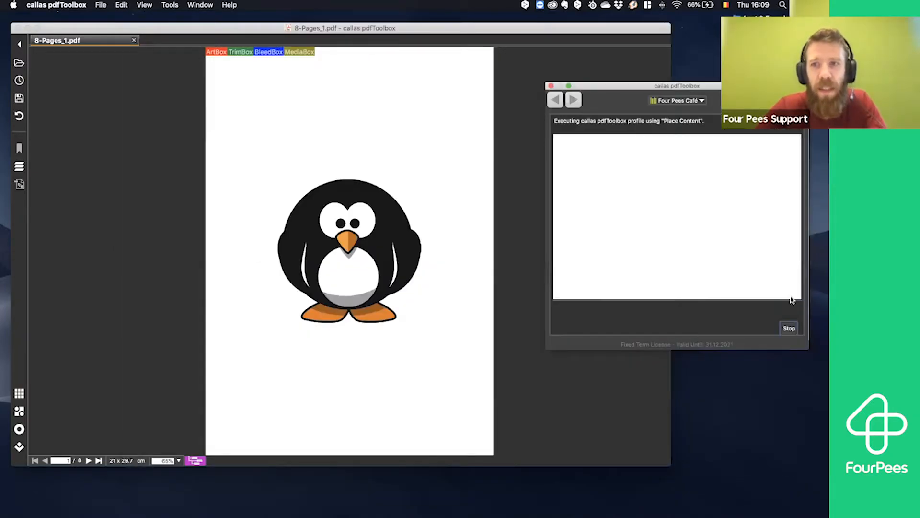
{"action": "left_click", "coordinate": [397, 114]}
{"action": "key", "text": "BackSpace"}
{"action": "type", "text": "2"}
{"action": "key", "text": "Return"}
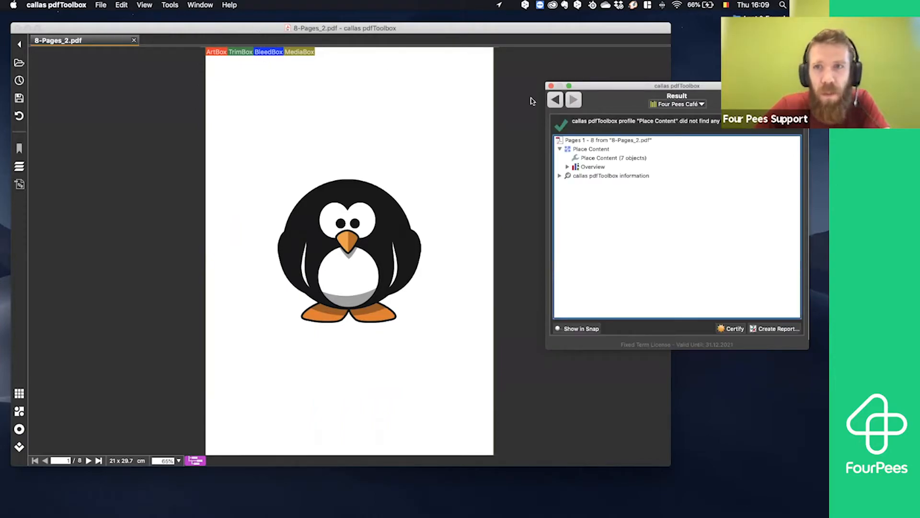
Step: Check the placed page numbers on every page of 8-Pages_2.pdf and return to the first page
{"action": "left_click", "coordinate": [633, 159]}
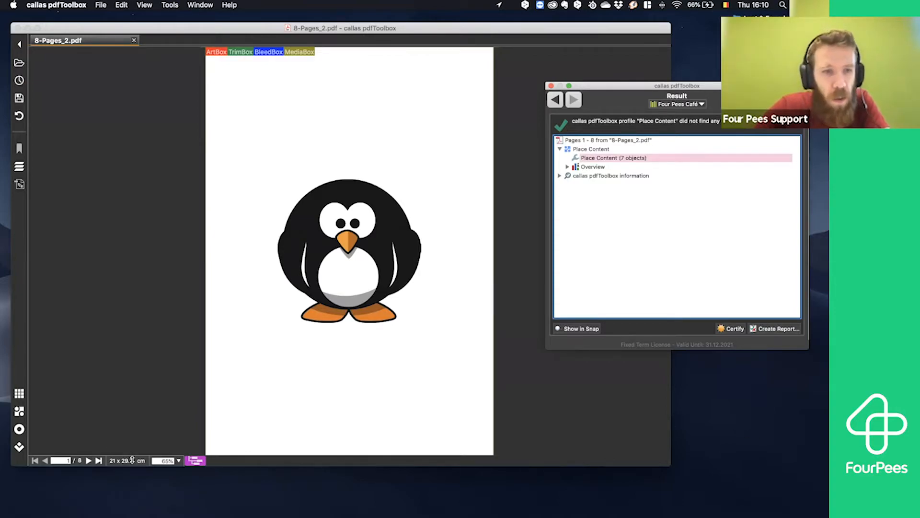
{"action": "left_click", "coordinate": [88, 462]}
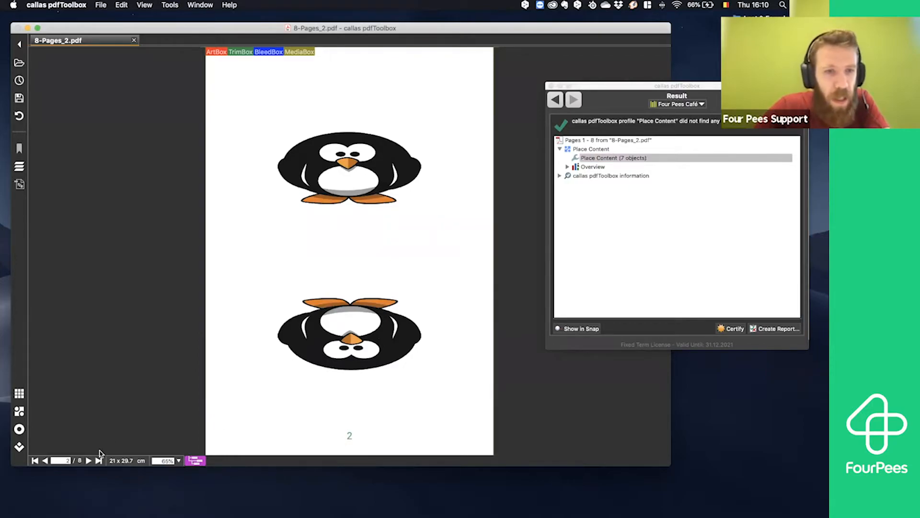
{"action": "left_click", "coordinate": [88, 461]}
{"action": "left_click", "coordinate": [88, 460]}
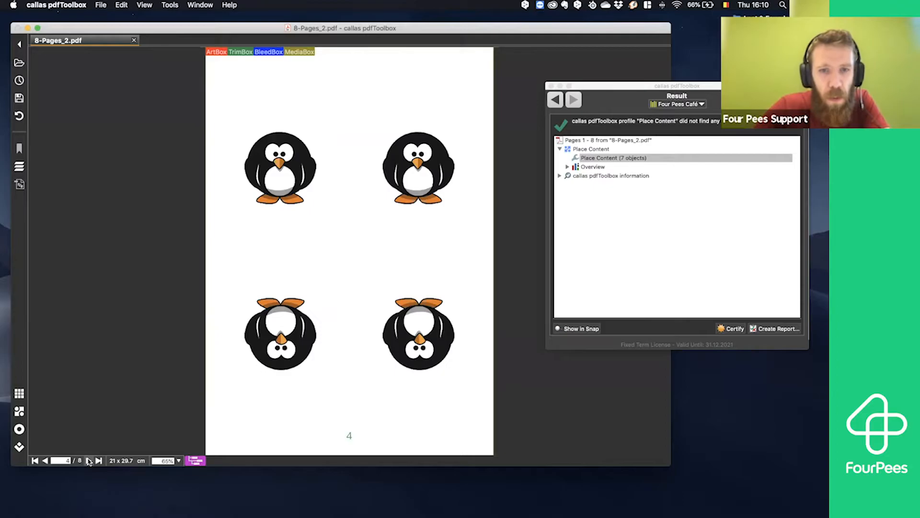
{"action": "left_click", "coordinate": [89, 461]}
{"action": "left_click", "coordinate": [88, 461]}
{"action": "left_click", "coordinate": [88, 461]}
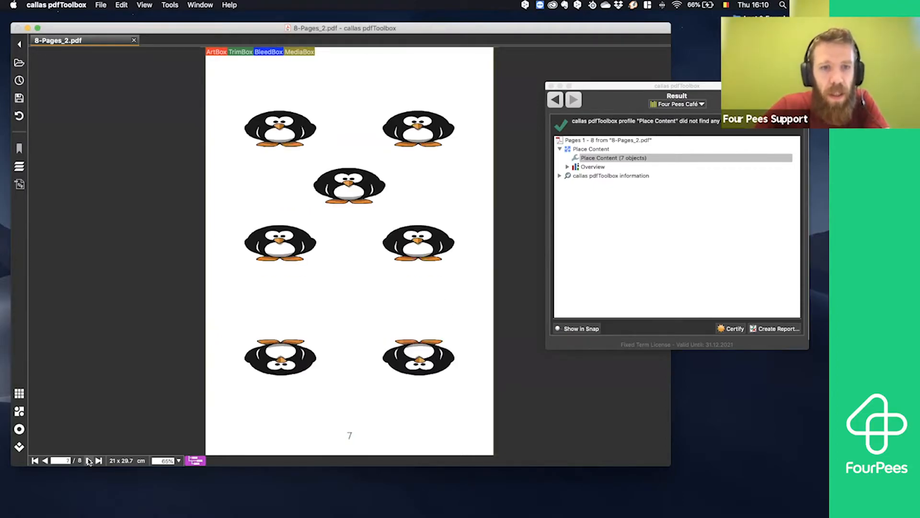
{"action": "left_click", "coordinate": [88, 461]}
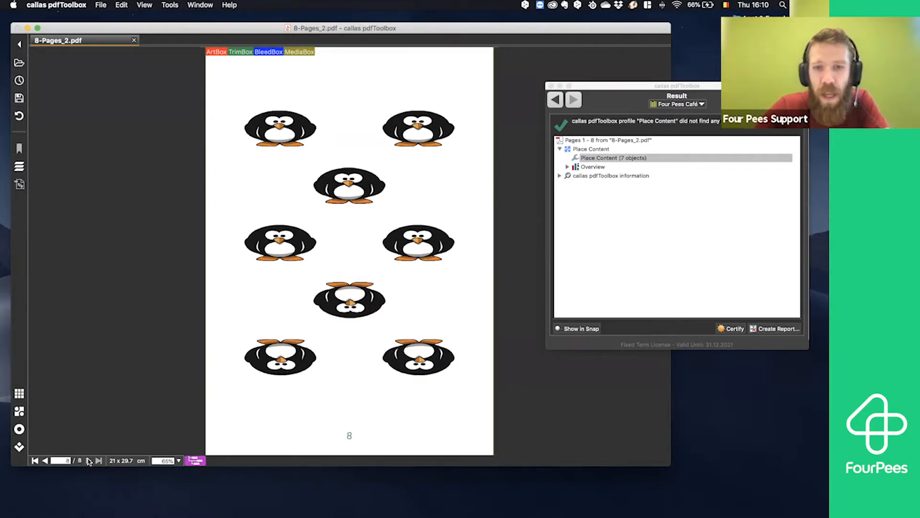
{"action": "left_click", "coordinate": [35, 461]}
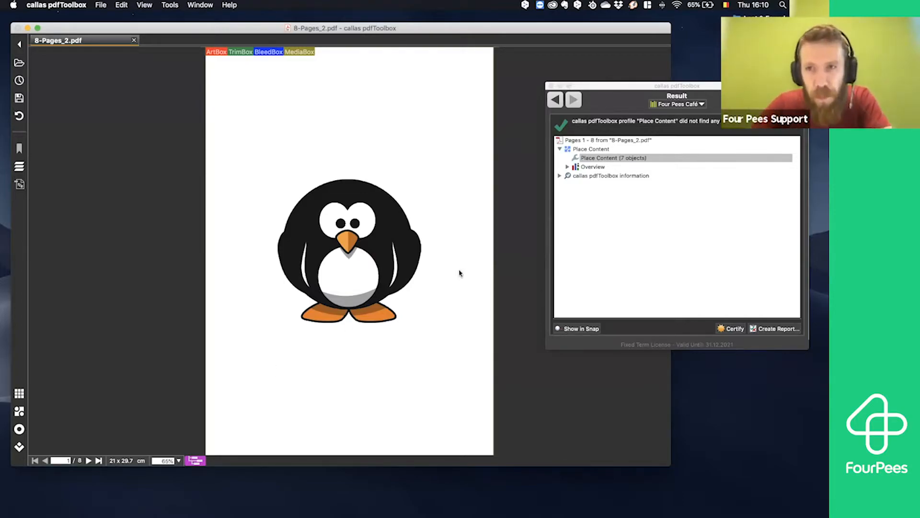
Step: Open the Create and Apply Shapes fixup for editing and review its shape source and shape intent choices without changing them
{"action": "left_click", "coordinate": [557, 102]}
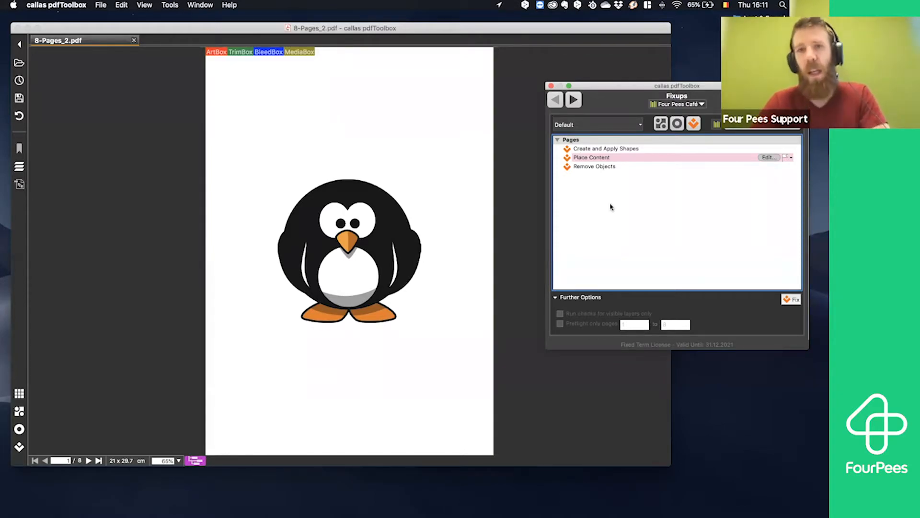
{"action": "left_click", "coordinate": [629, 150]}
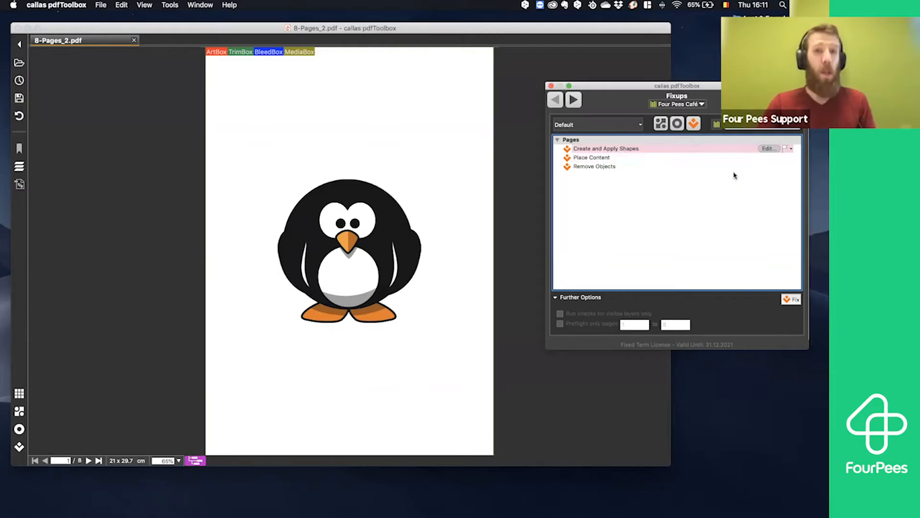
{"action": "left_click", "coordinate": [768, 148]}
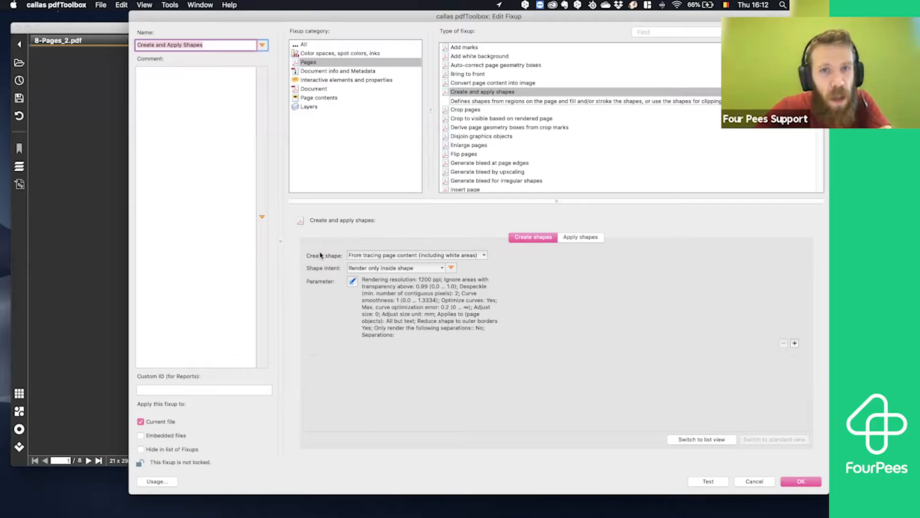
{"action": "left_click", "coordinate": [482, 258]}
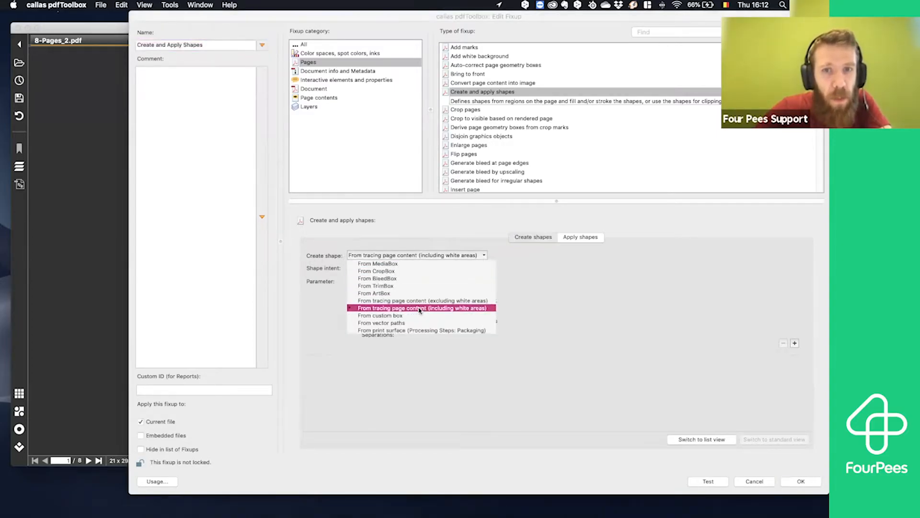
{"action": "left_click", "coordinate": [532, 307]}
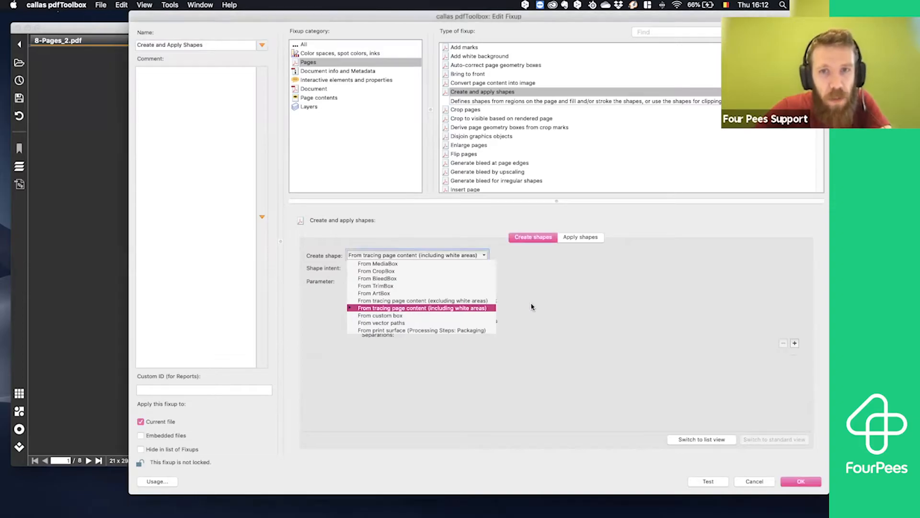
{"action": "left_click", "coordinate": [359, 270]}
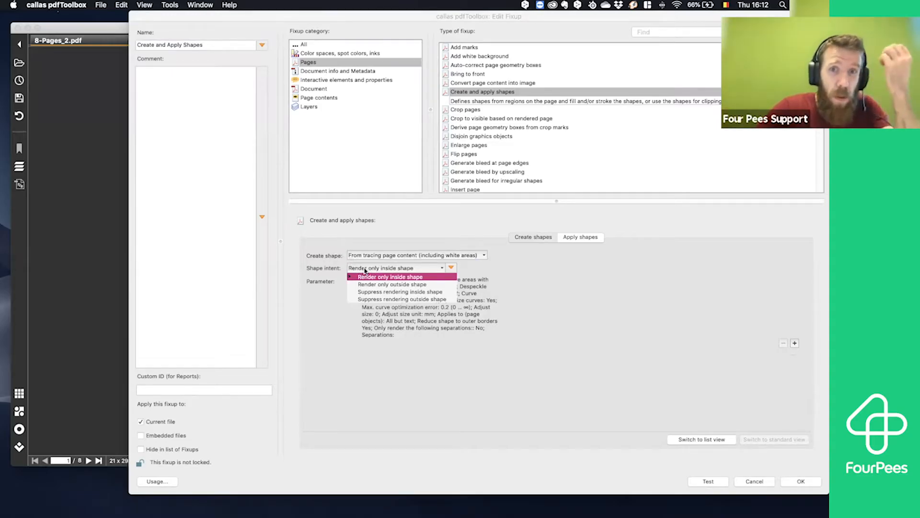
{"action": "left_click", "coordinate": [544, 288]}
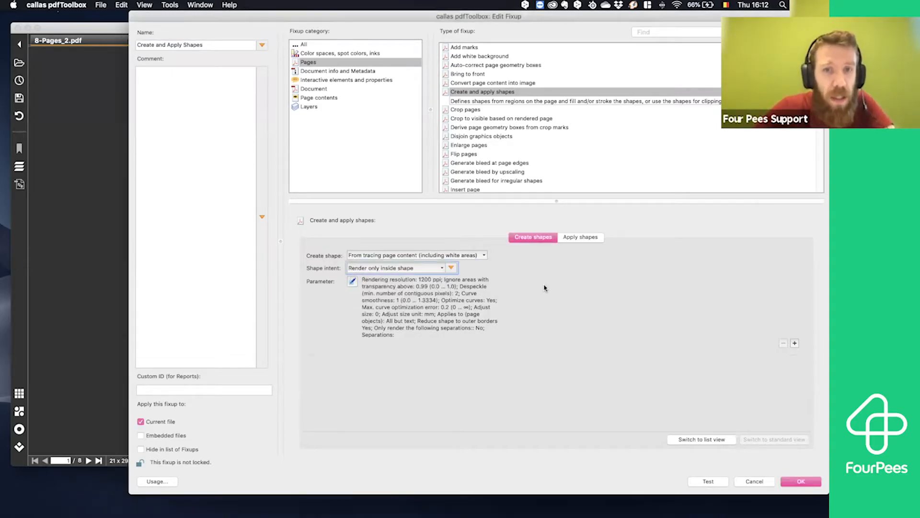
Step: Examine the Create shapes parameters, keep All but text as the page object filter, and open that check to inspect its condition
{"action": "left_click", "coordinate": [354, 282]}
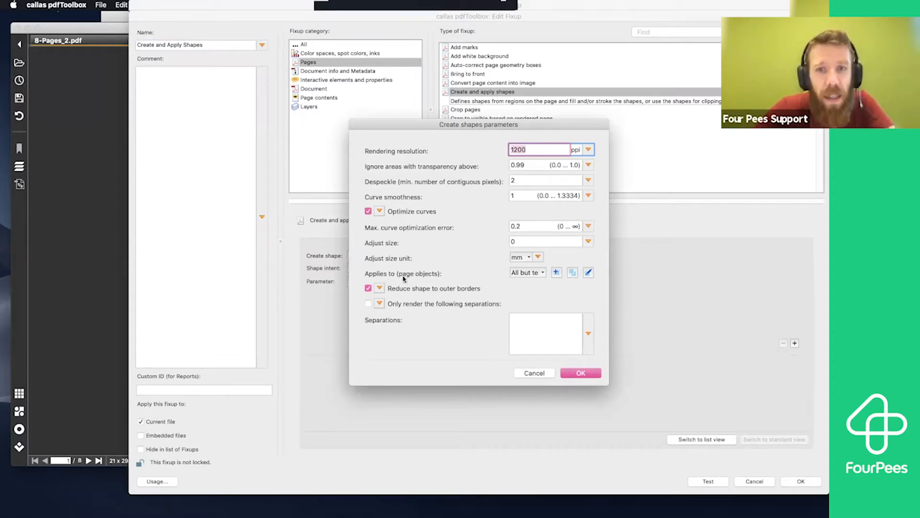
{"action": "left_click_drag", "start_coordinate": [462, 129], "coordinate": [614, 132]}
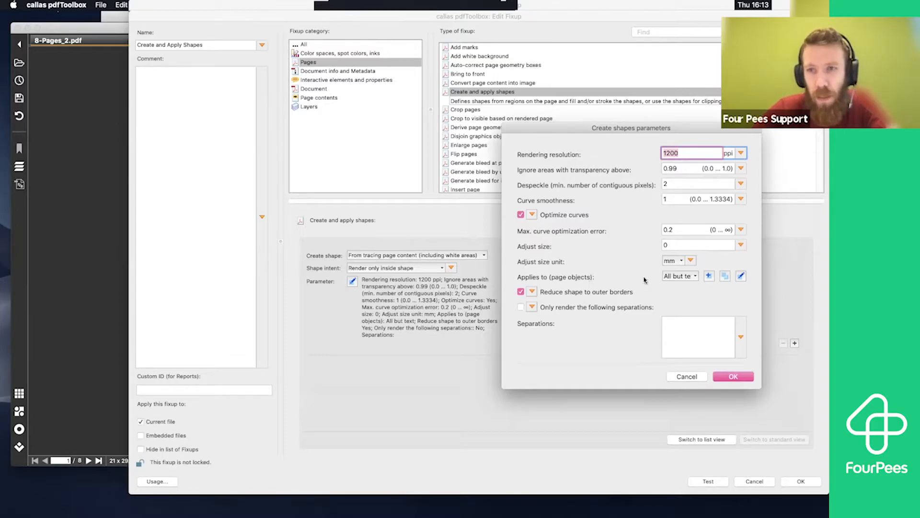
{"action": "left_click", "coordinate": [692, 281]}
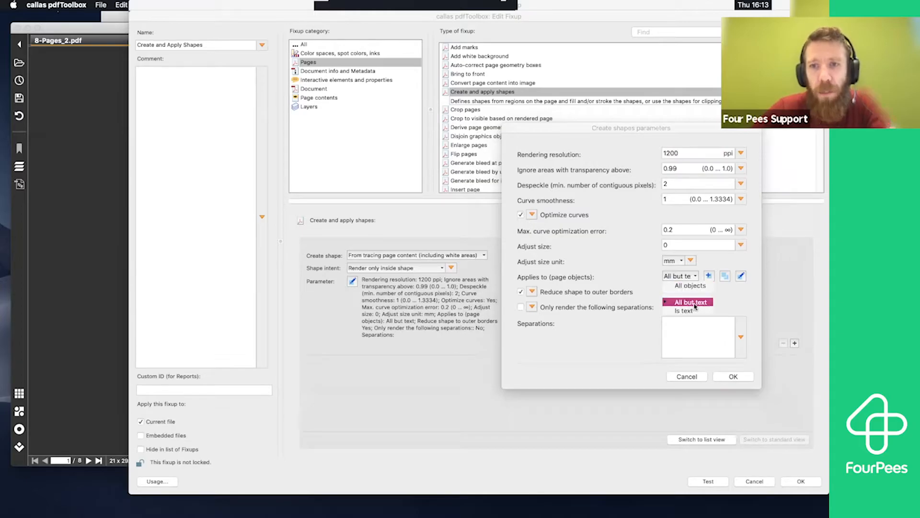
{"action": "left_click", "coordinate": [709, 303]}
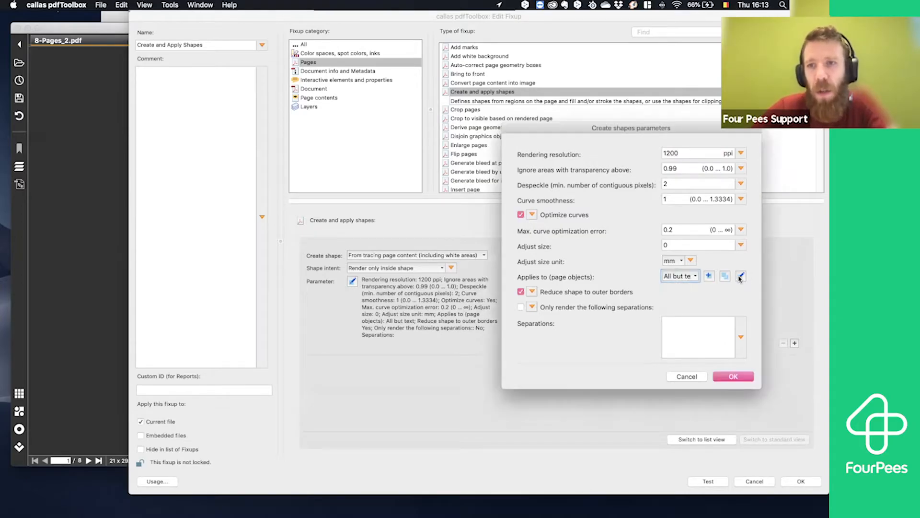
{"action": "left_click", "coordinate": [740, 276]}
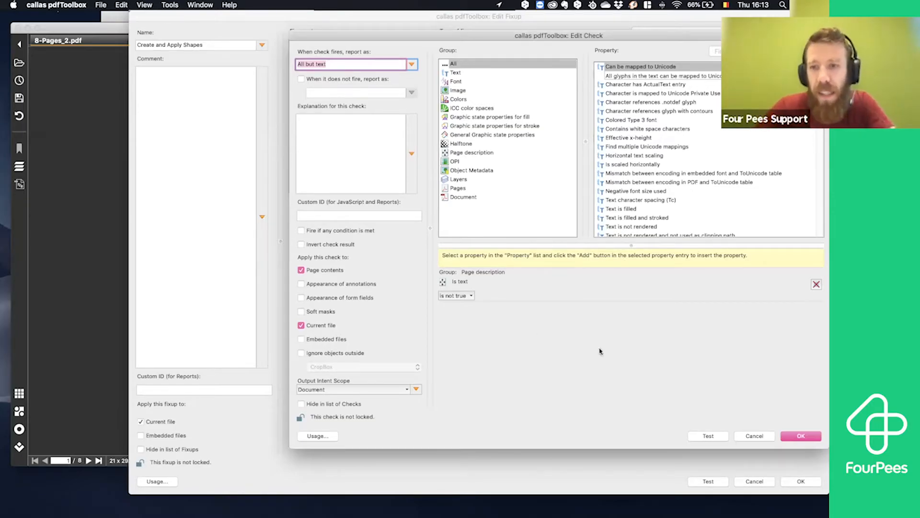
Step: Close the All but text check and Create shapes parameters unchanged, review the Apply shapes settings, and cancel editing the fixup
{"action": "left_click_drag", "start_coordinate": [656, 38], "coordinate": [656, 20]}
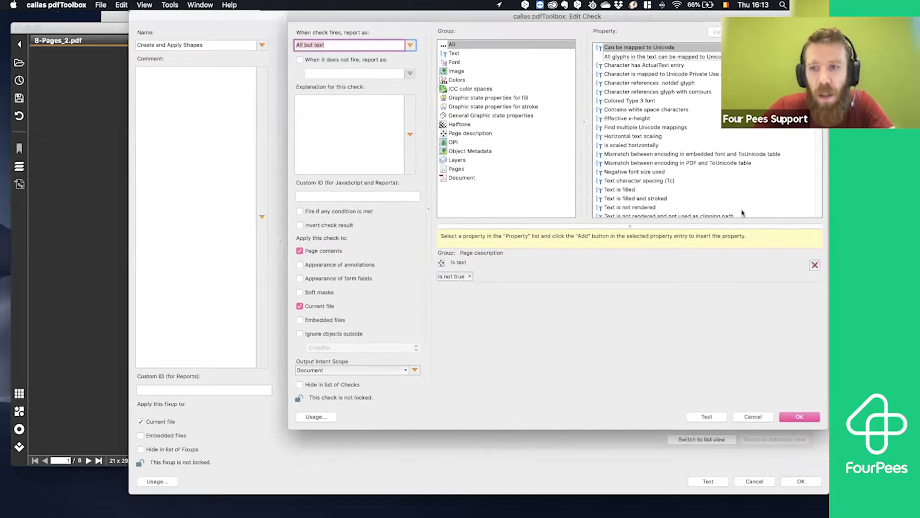
{"action": "left_click", "coordinate": [751, 417]}
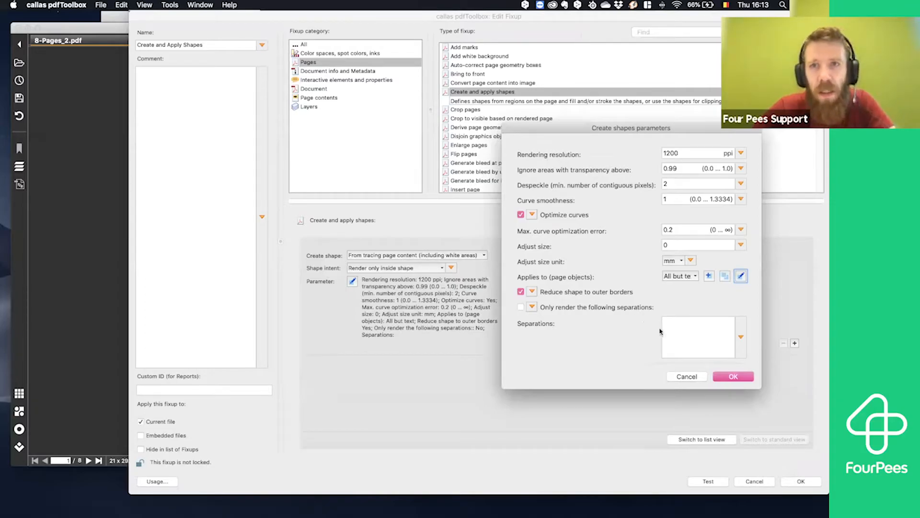
{"action": "left_click", "coordinate": [686, 377]}
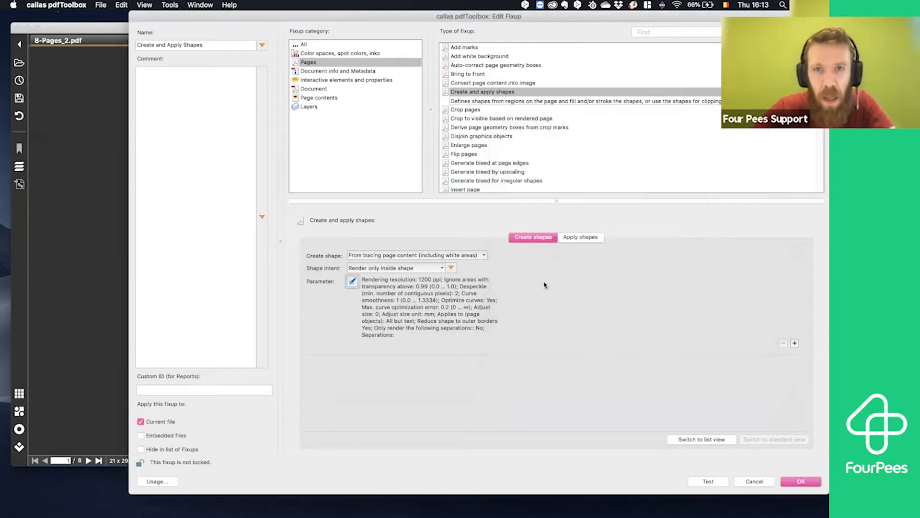
{"action": "left_click", "coordinate": [574, 239]}
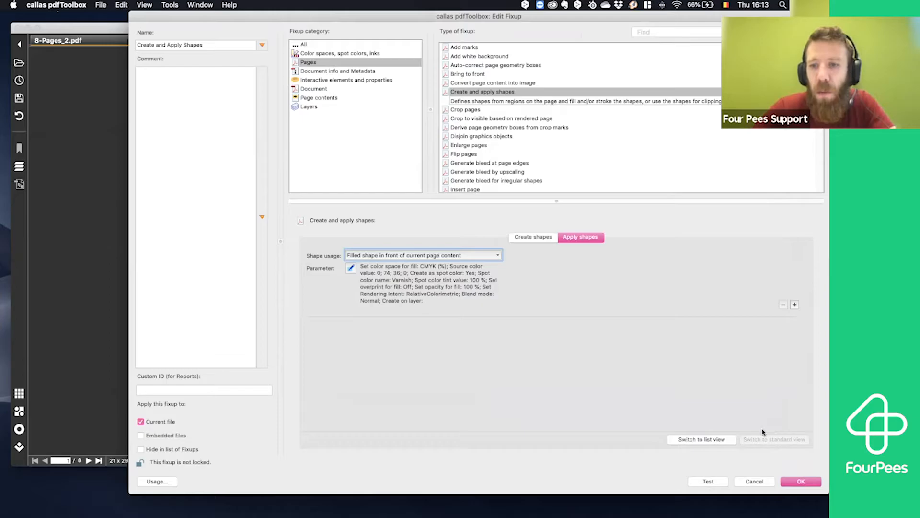
{"action": "left_click", "coordinate": [751, 483]}
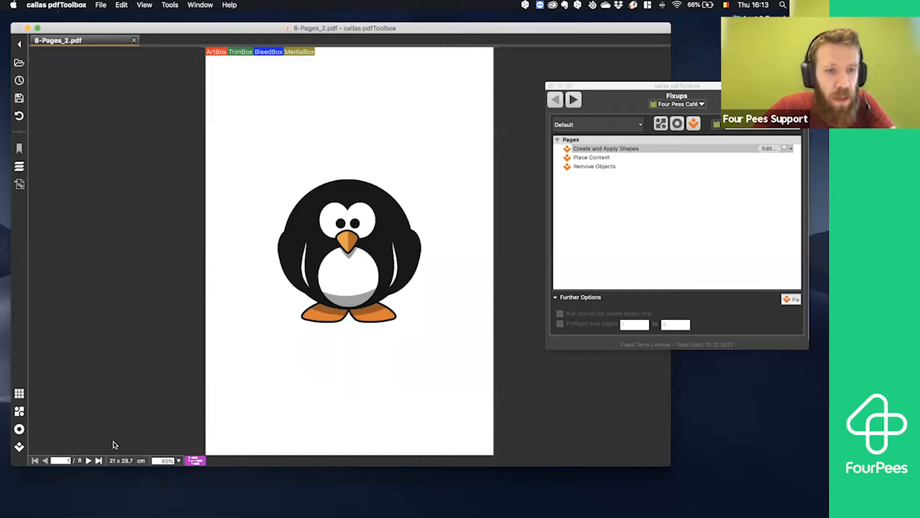
Step: Run the Create and Apply Shapes fixup on 8-Pages_2.pdf and save the result as 8-Pages_3.pdf
{"action": "left_click", "coordinate": [90, 460]}
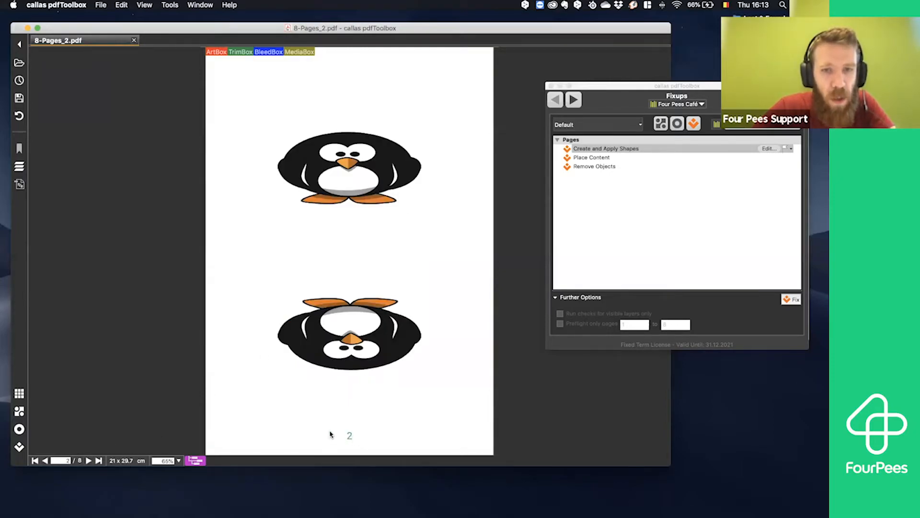
{"action": "left_click", "coordinate": [45, 460]}
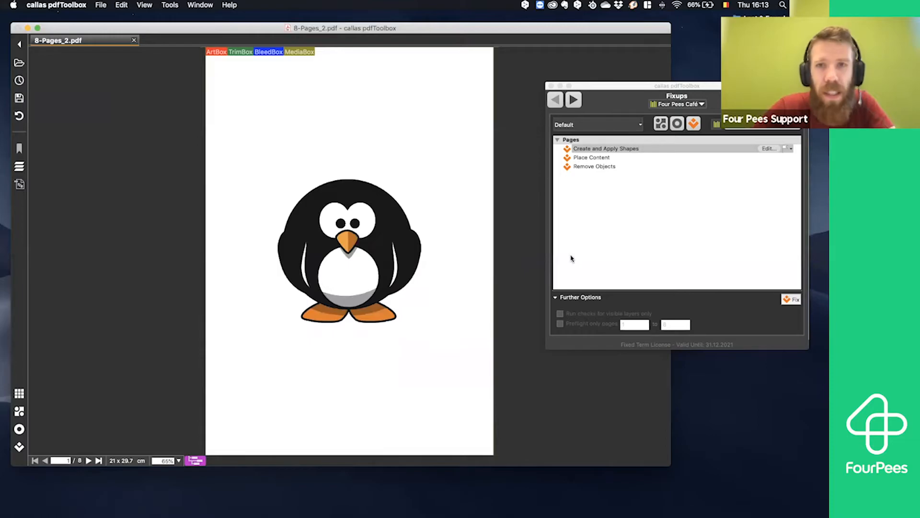
{"action": "left_click", "coordinate": [606, 151]}
{"action": "left_click", "coordinate": [791, 299]}
{"action": "key", "text": "Right"}
{"action": "key", "text": "BackSpace"}
{"action": "type", "text": "3"}
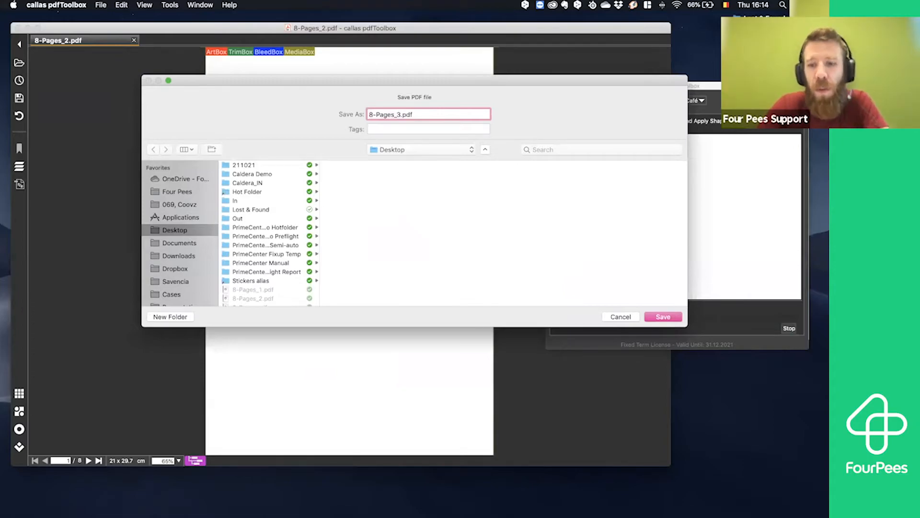
{"action": "key", "text": "Return"}
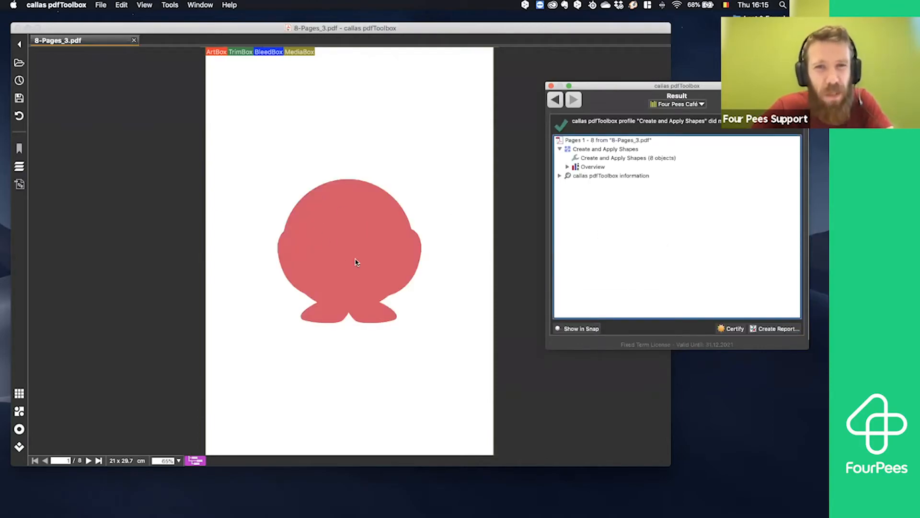
Step: Check the applied shapes and page numbers on pages 2 to 8 of 8-Pages_3.pdf
{"action": "left_click", "coordinate": [88, 460]}
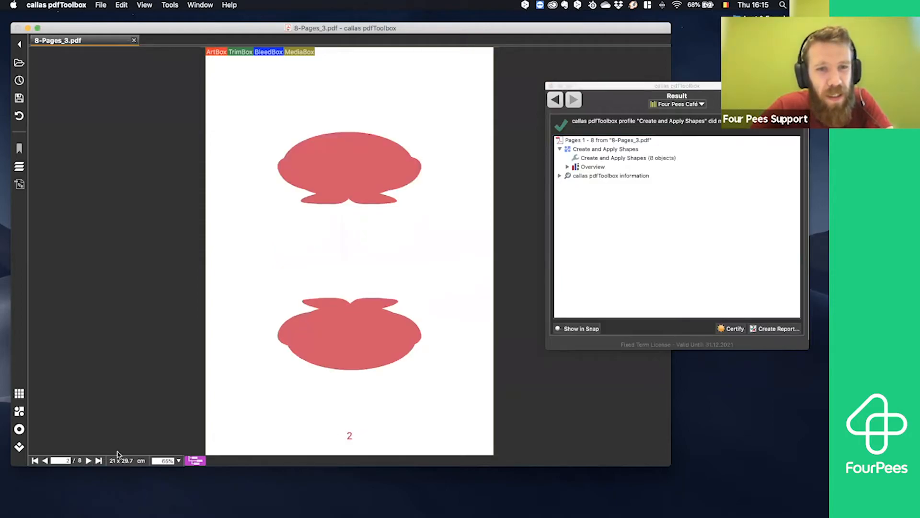
{"action": "left_click", "coordinate": [88, 460]}
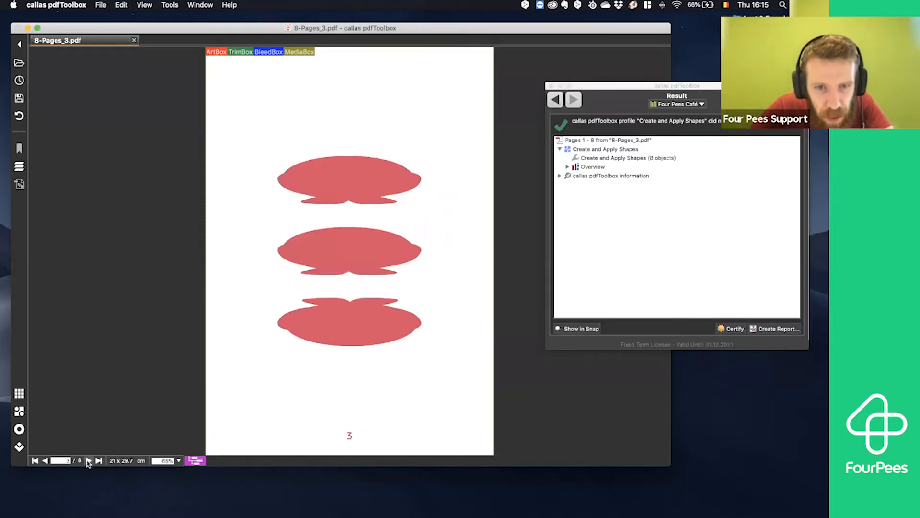
{"action": "left_click", "coordinate": [88, 461]}
{"action": "left_click", "coordinate": [88, 461]}
{"action": "left_click", "coordinate": [89, 460]}
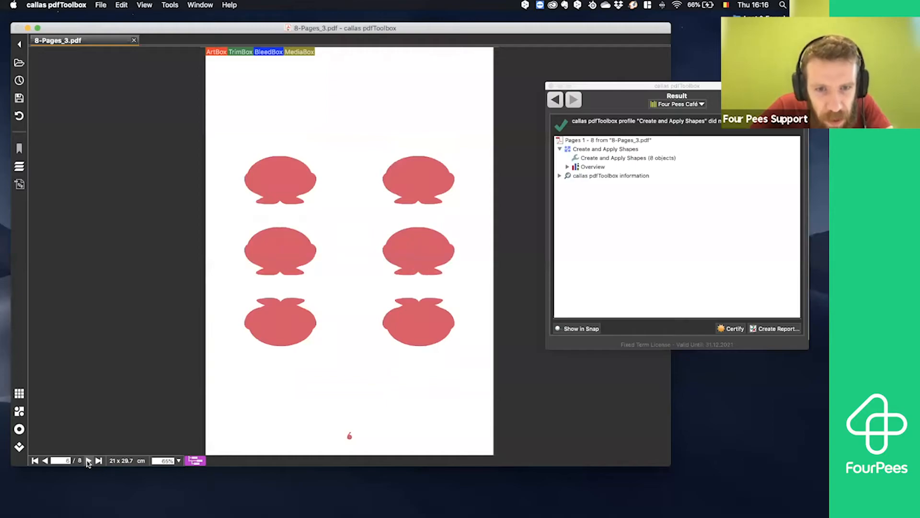
{"action": "left_click", "coordinate": [88, 460]}
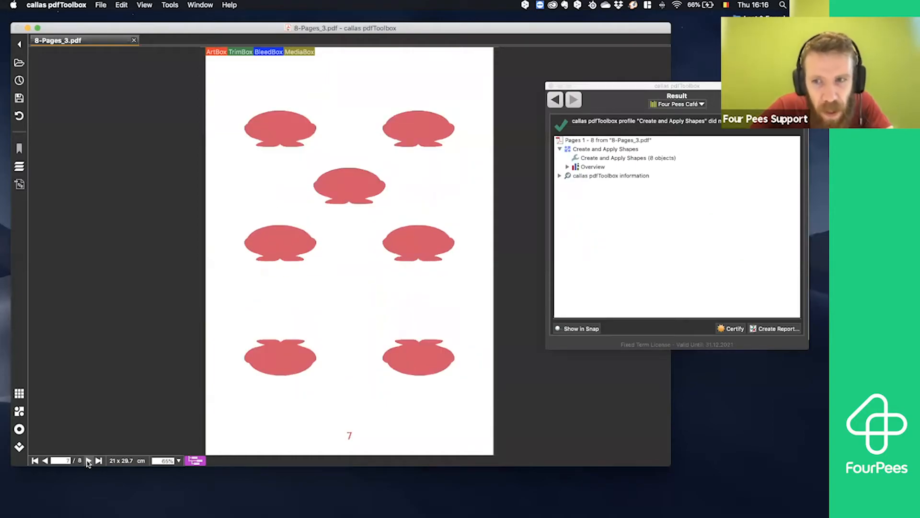
{"action": "left_click", "coordinate": [88, 461]}
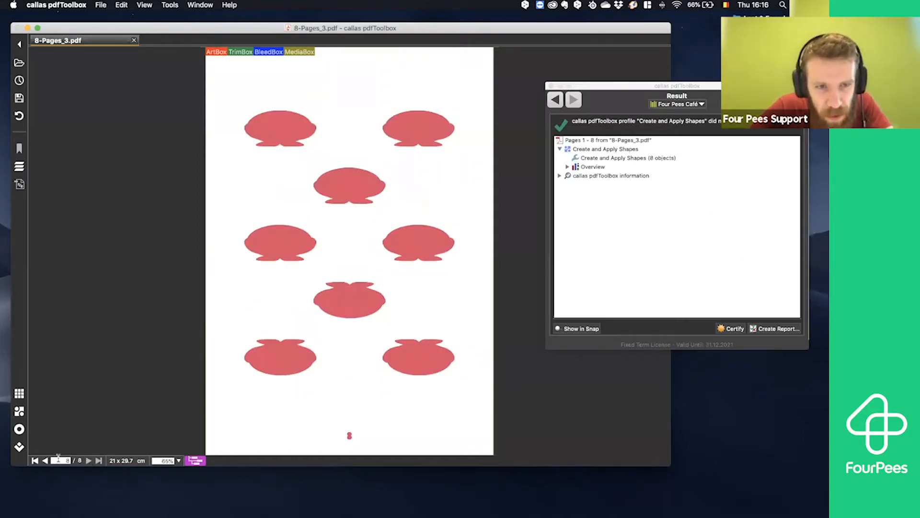
Step: Reopen the Create and Apply Shapes fixup for editing and move its window aside temporarily to inspect the page number on page 8
{"action": "left_click", "coordinate": [555, 99]}
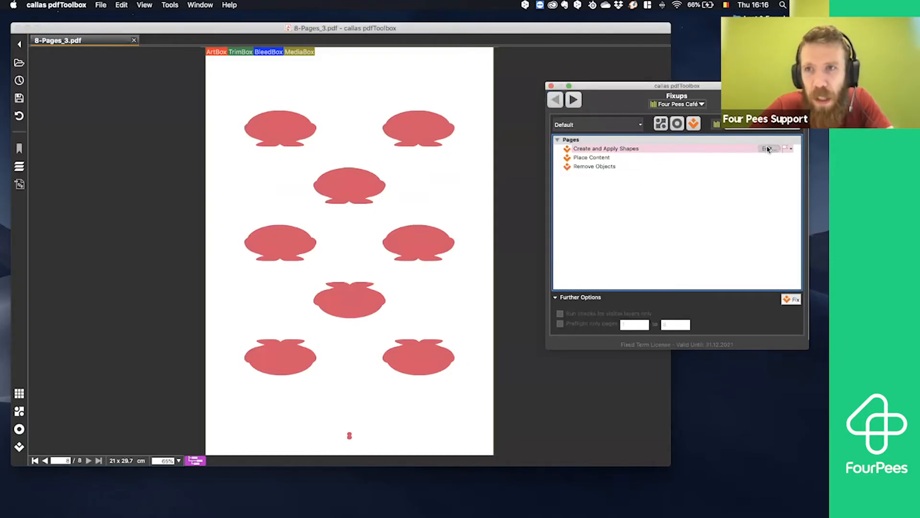
{"action": "left_click", "coordinate": [767, 149]}
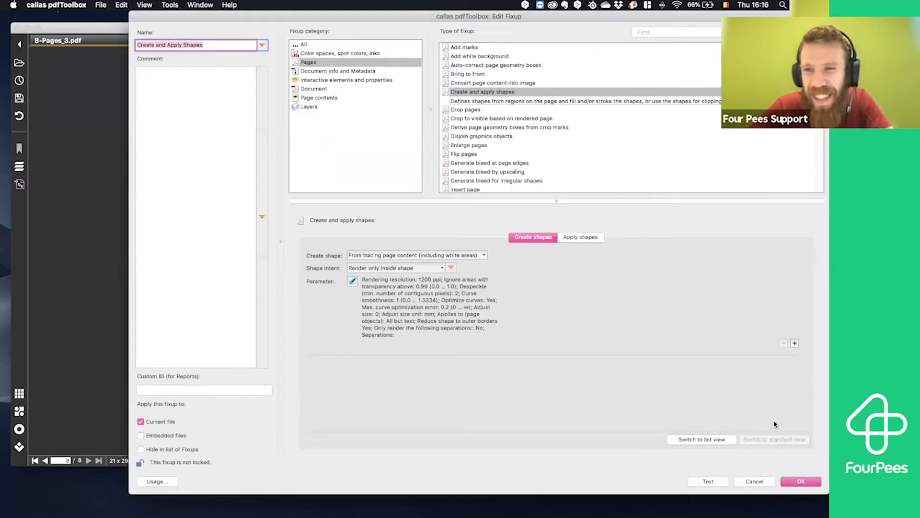
{"action": "left_click", "coordinate": [107, 382]}
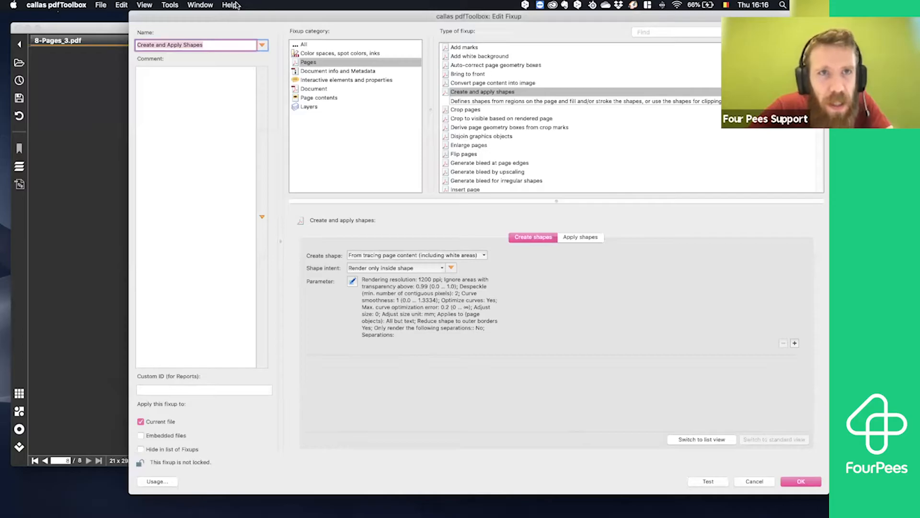
{"action": "left_click_drag", "start_coordinate": [226, 19], "coordinate": [531, 37]}
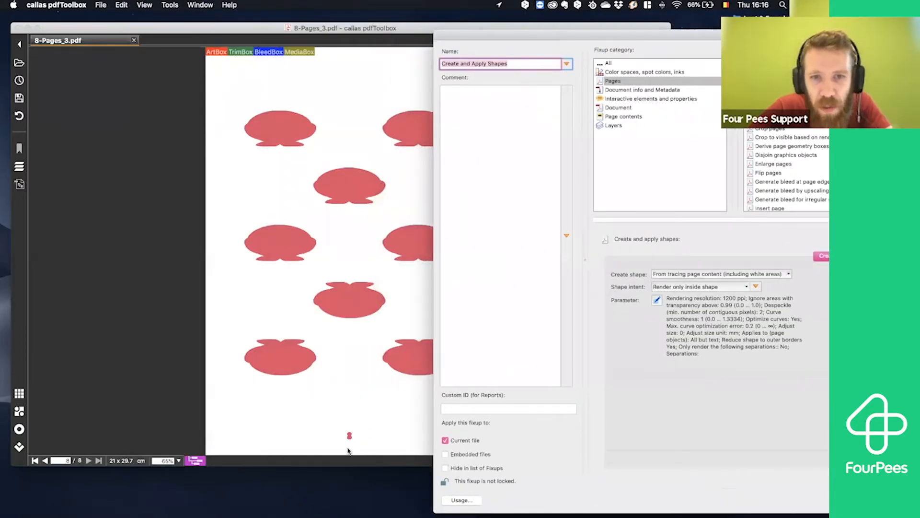
{"action": "left_click_drag", "start_coordinate": [540, 35], "coordinate": [306, 26]}
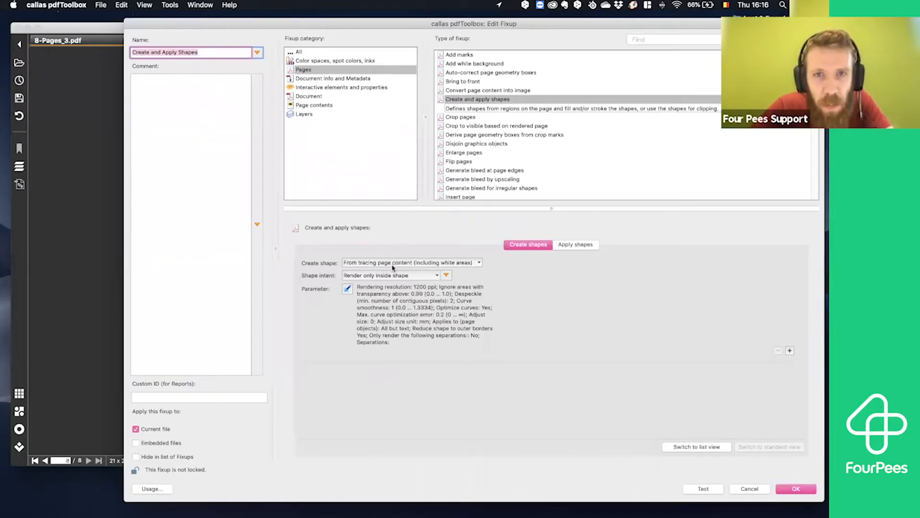
Step: Open the All but text check from the Create shapes parameters and test it on 8-Pages_3.pdf
{"action": "left_click", "coordinate": [348, 289]}
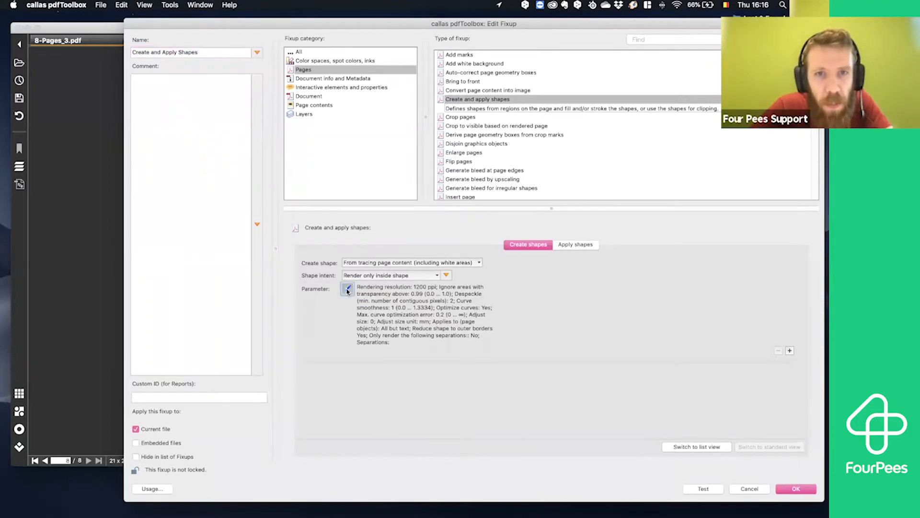
{"action": "left_click", "coordinate": [531, 281]}
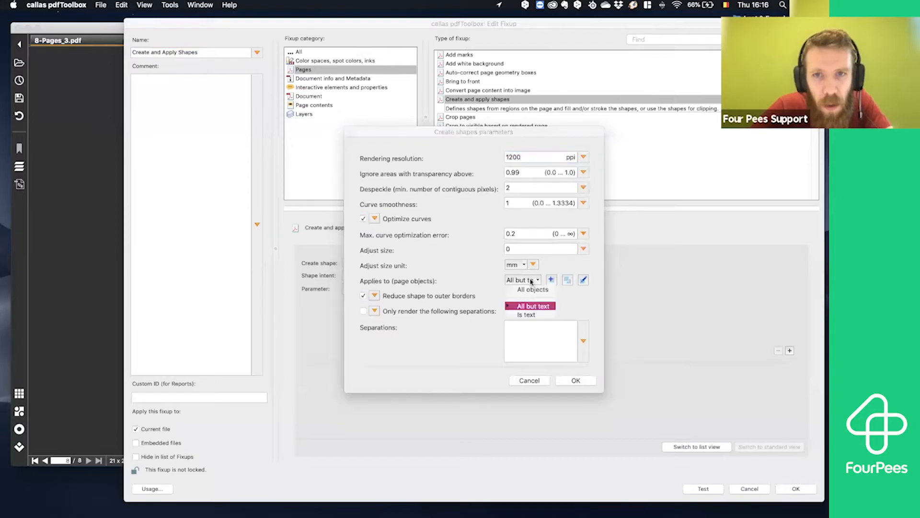
{"action": "left_click", "coordinate": [567, 307]}
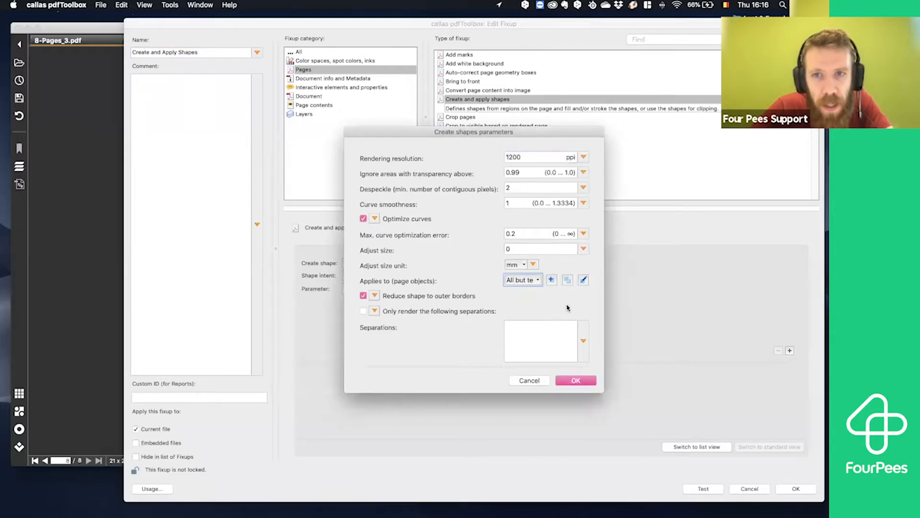
{"action": "left_click", "coordinate": [583, 281]}
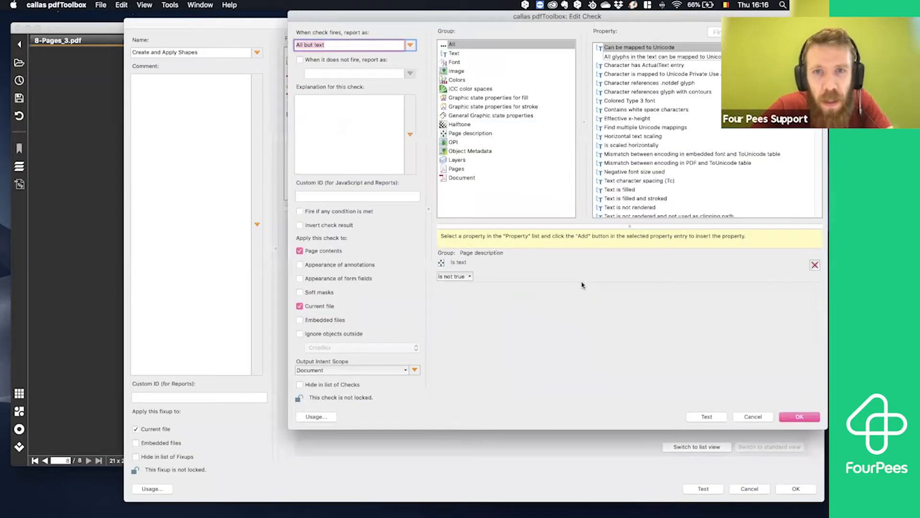
{"action": "left_click", "coordinate": [705, 416]}
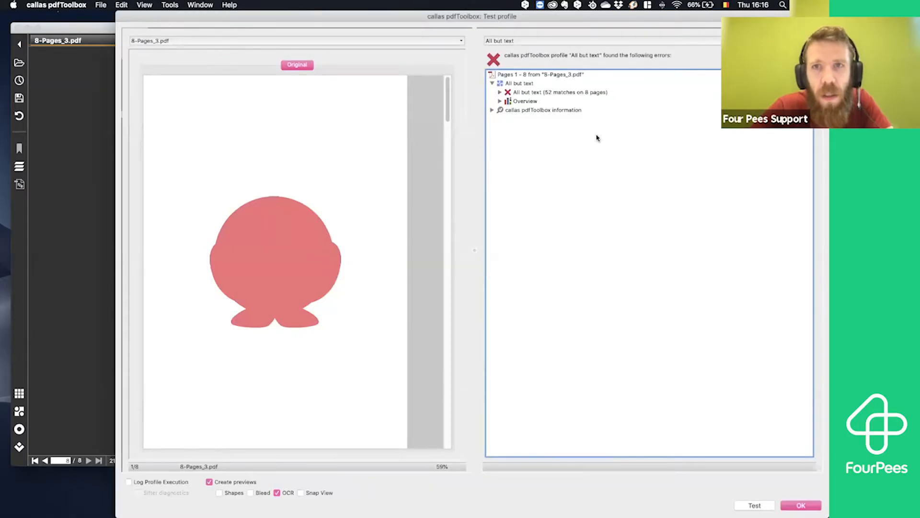
Step: Expand the All but text matches in the test results and examine which objects are listed for each page
{"action": "left_click", "coordinate": [500, 92]}
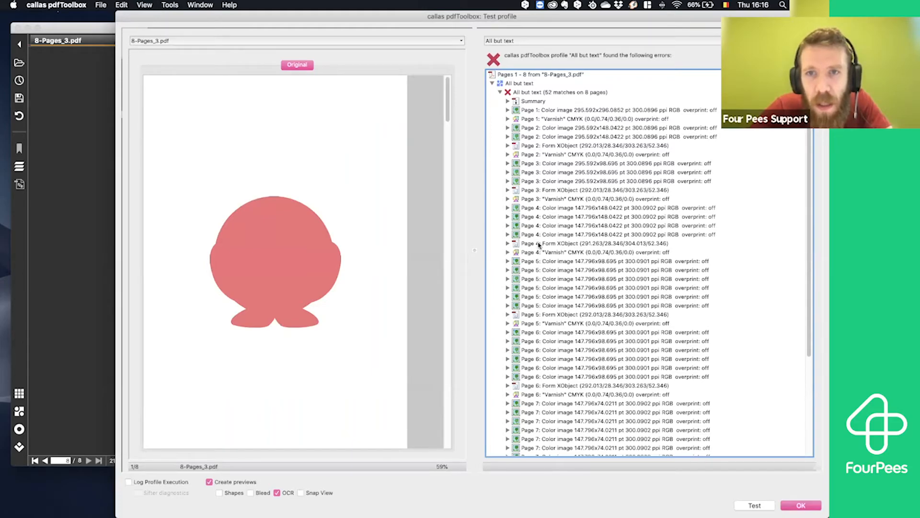
{"action": "scroll", "coordinate": [539, 244], "scroll_direction": "down", "scroll_amount": 5}
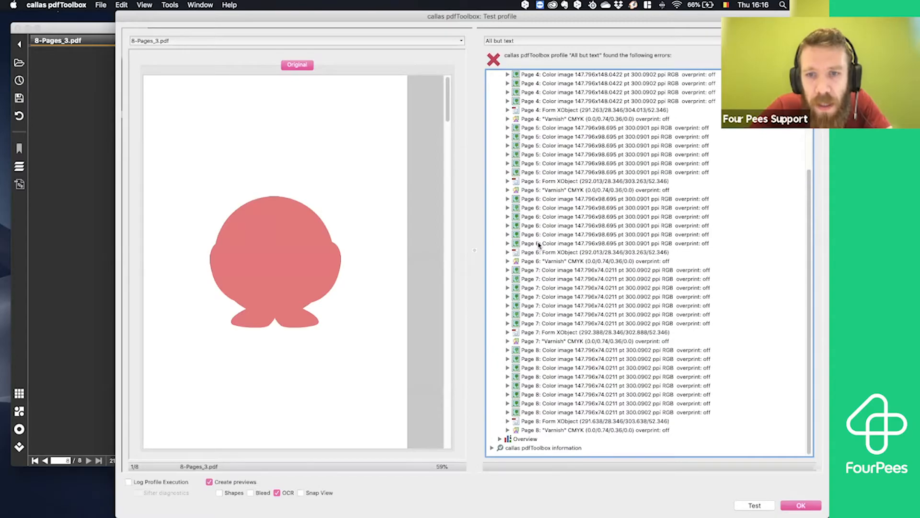
{"action": "scroll", "coordinate": [539, 244], "scroll_direction": "up", "scroll_amount": 5}
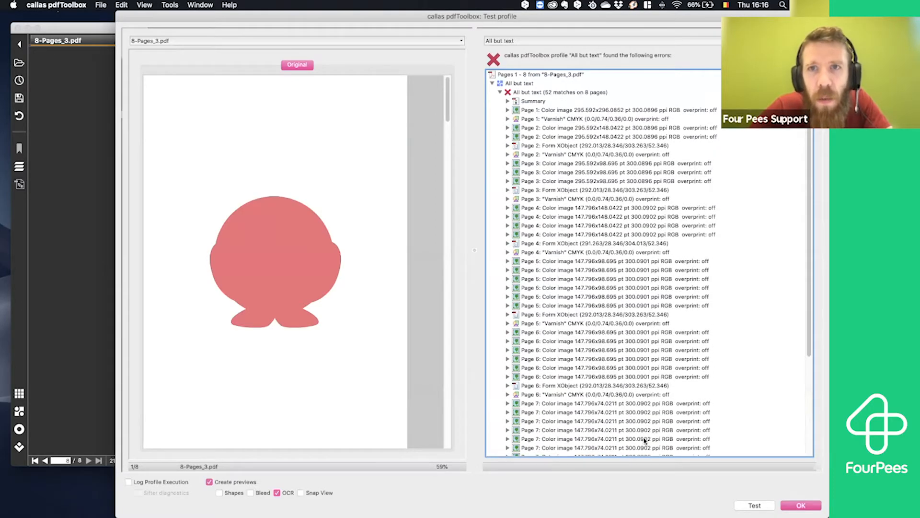
Step: Close the test results and cancel the check, the Create shapes parameters and the fixup without changes
{"action": "key", "text": "Return"}
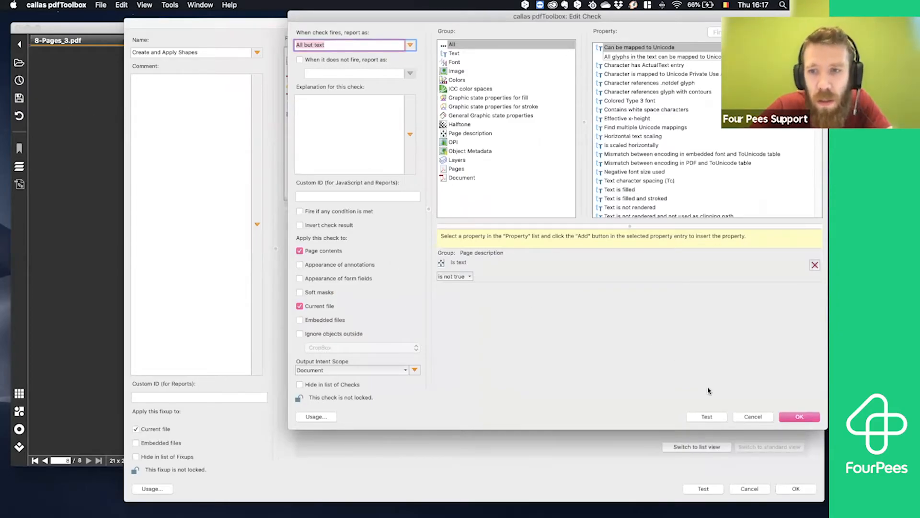
{"action": "left_click", "coordinate": [752, 417]}
{"action": "left_click", "coordinate": [536, 381]}
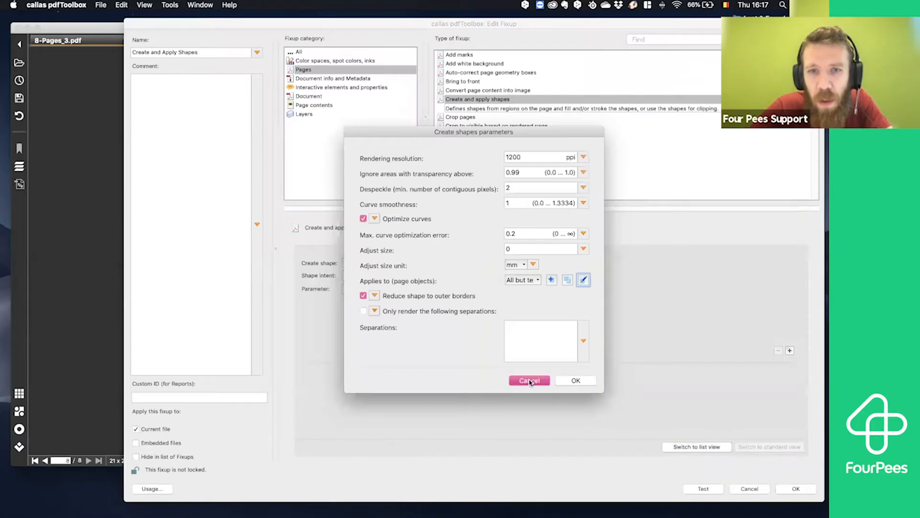
{"action": "left_click", "coordinate": [740, 489]}
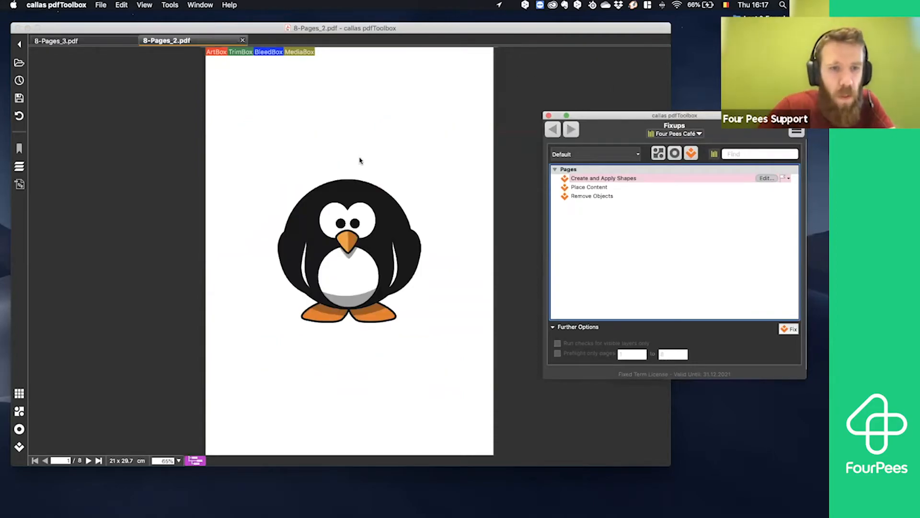
Step: View page 2 of 8-Pages_2.pdf and test the Create and Apply Shapes fixup's All but text check on that file
{"action": "left_click", "coordinate": [88, 461]}
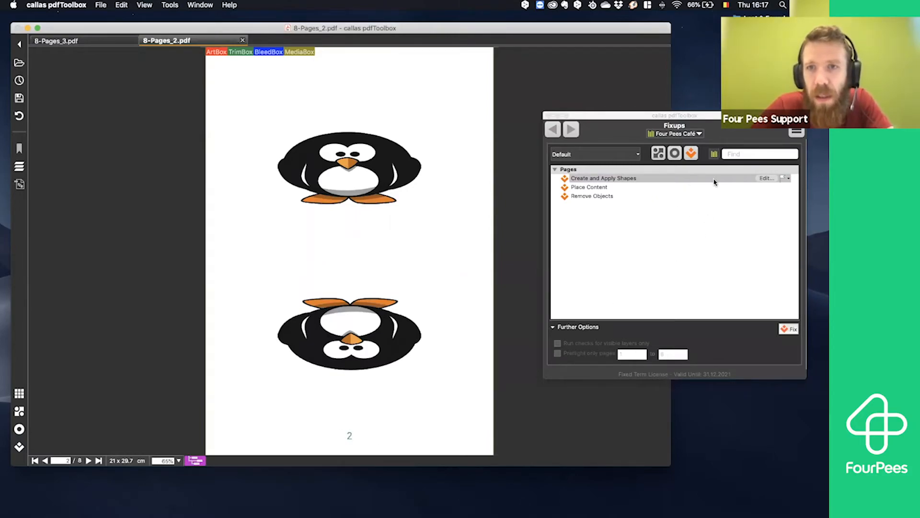
{"action": "left_click", "coordinate": [764, 178]}
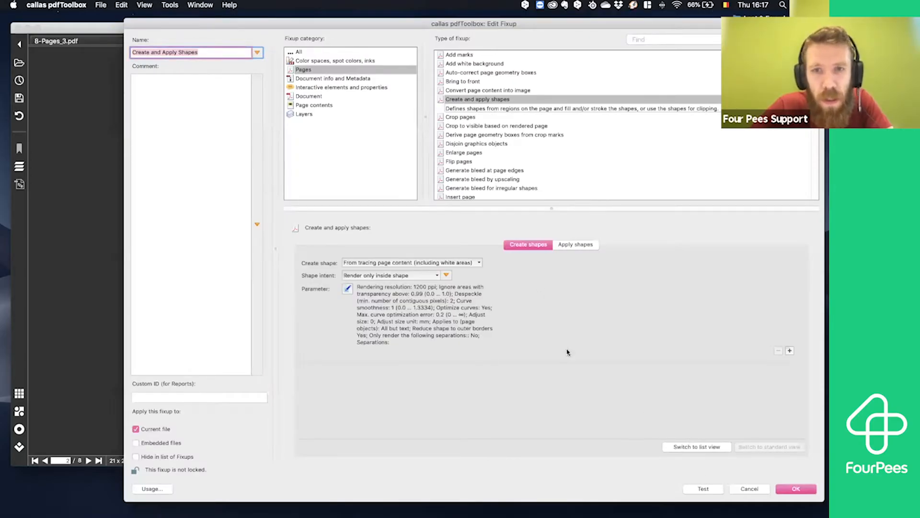
{"action": "left_click", "coordinate": [347, 288]}
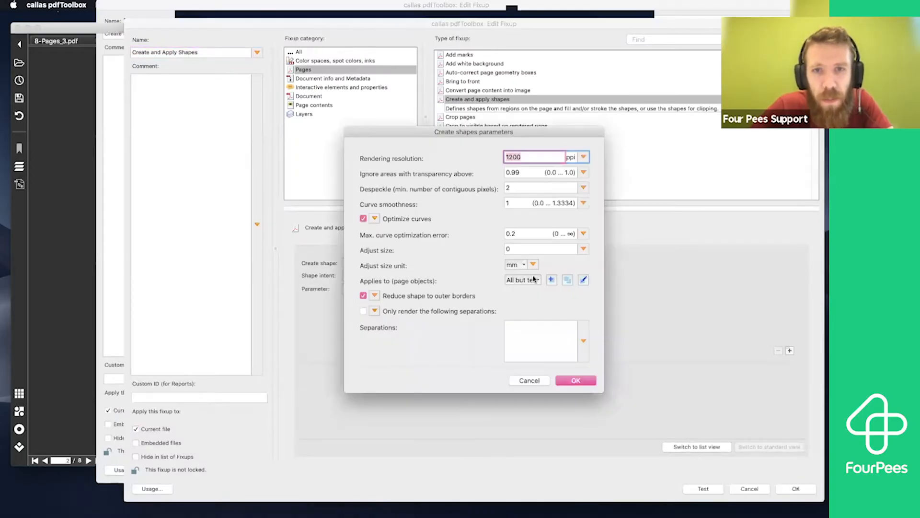
{"action": "left_click", "coordinate": [583, 280]}
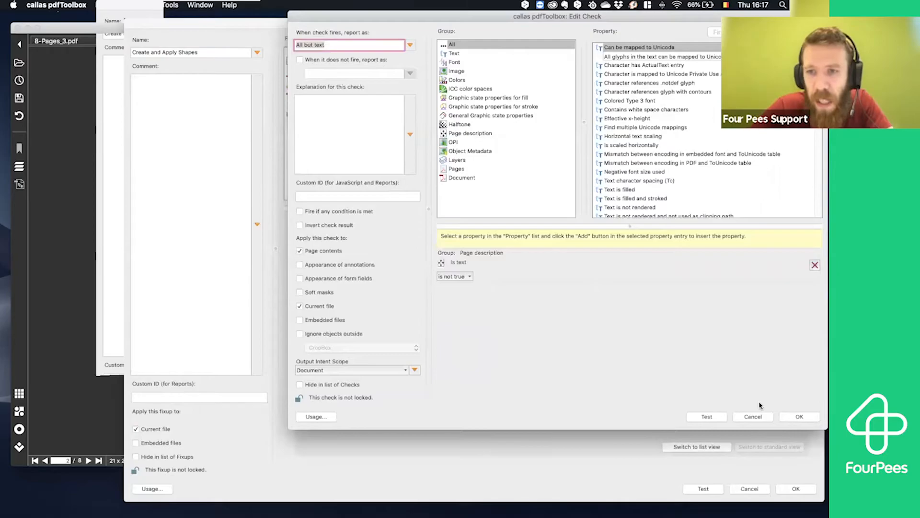
{"action": "left_click", "coordinate": [707, 415]}
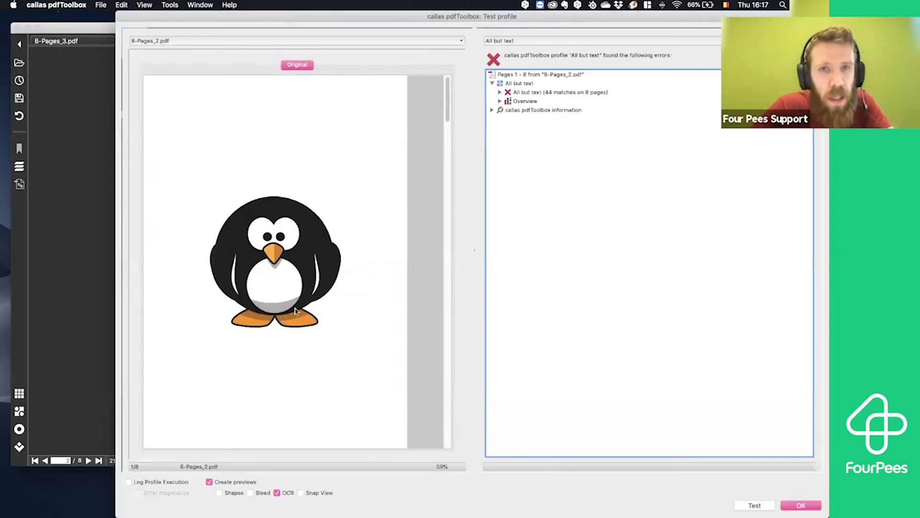
Step: Expand the All but text matches, show the page 2 Form XObject in the preview, and close the test results
{"action": "left_click_drag", "start_coordinate": [443, 96], "coordinate": [441, 183]}
{"action": "scroll", "coordinate": [440, 183], "scroll_direction": "up", "scroll_amount": 5}
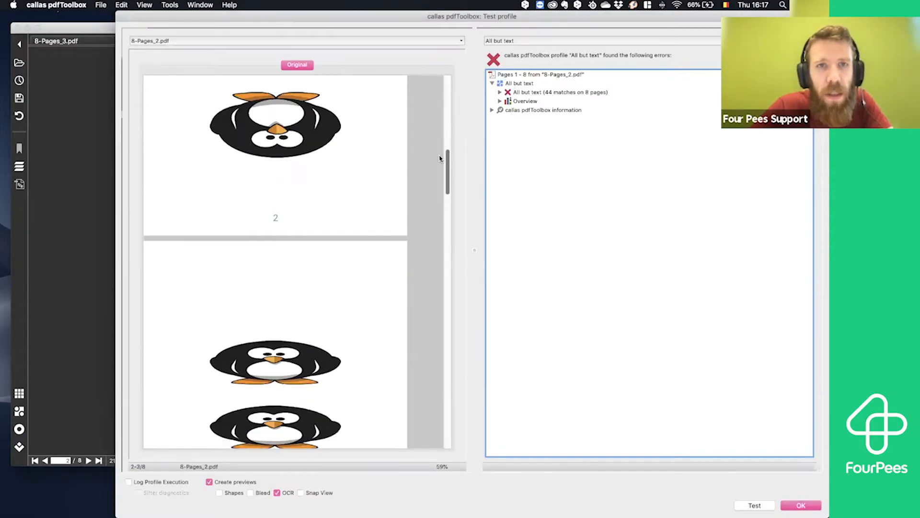
{"action": "left_click", "coordinate": [500, 92]}
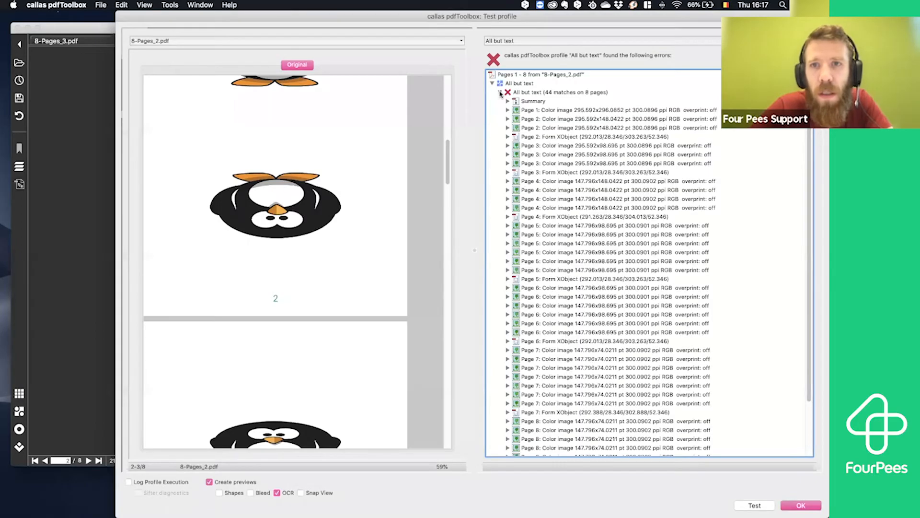
{"action": "left_click", "coordinate": [541, 138]}
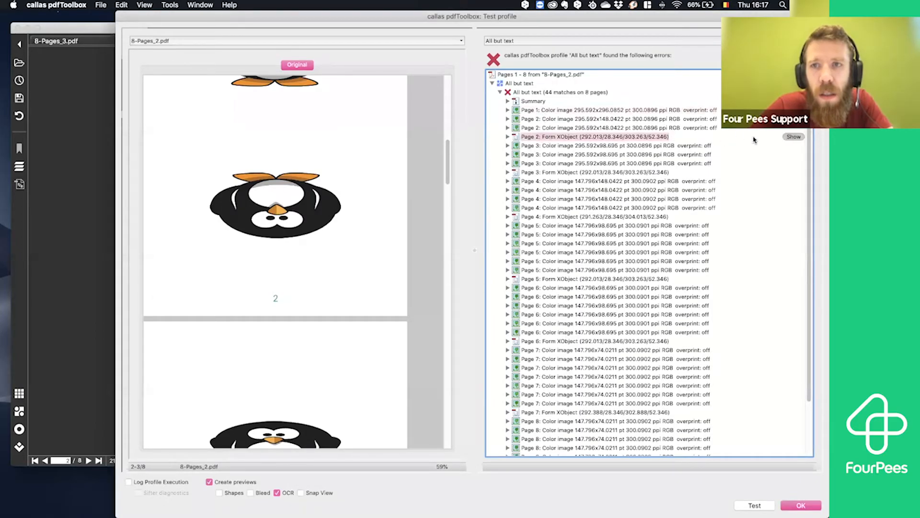
{"action": "left_click", "coordinate": [789, 138]}
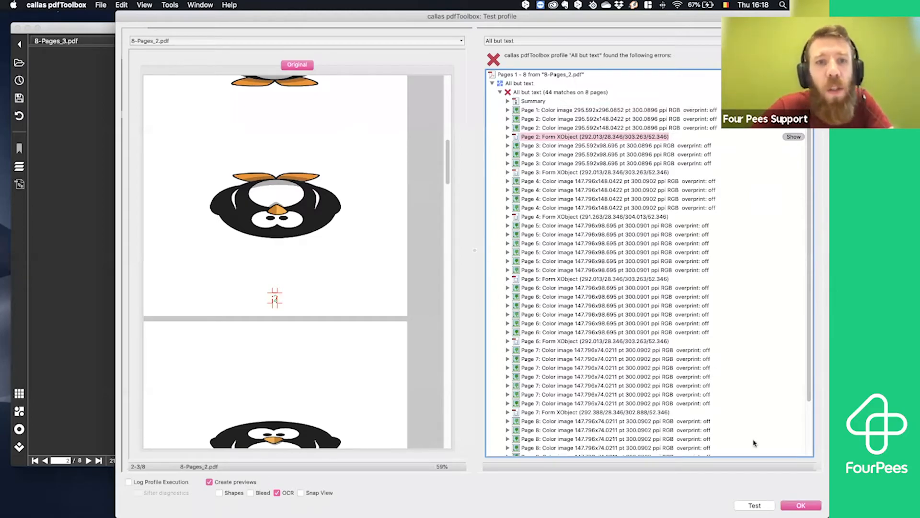
{"action": "left_click", "coordinate": [793, 504]}
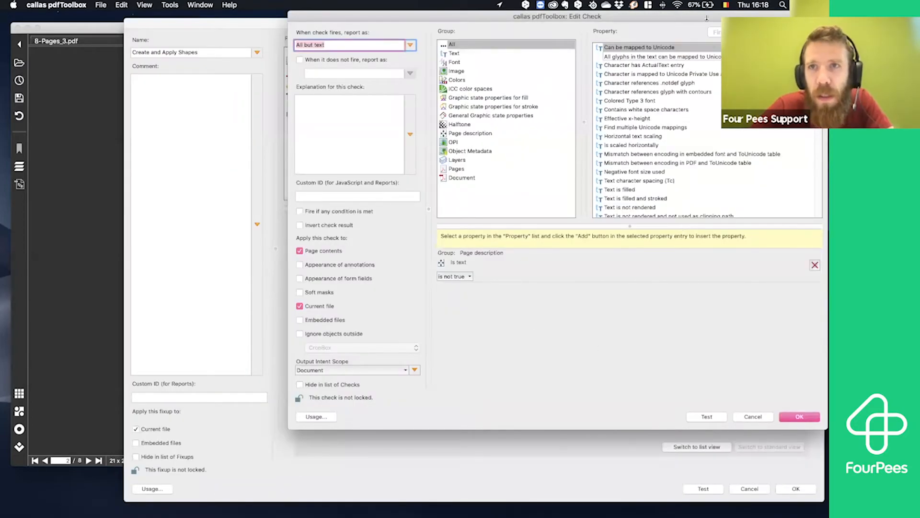
Step: Rename the All but text check as Images
{"action": "left_click_drag", "start_coordinate": [705, 22], "coordinate": [688, 62]}
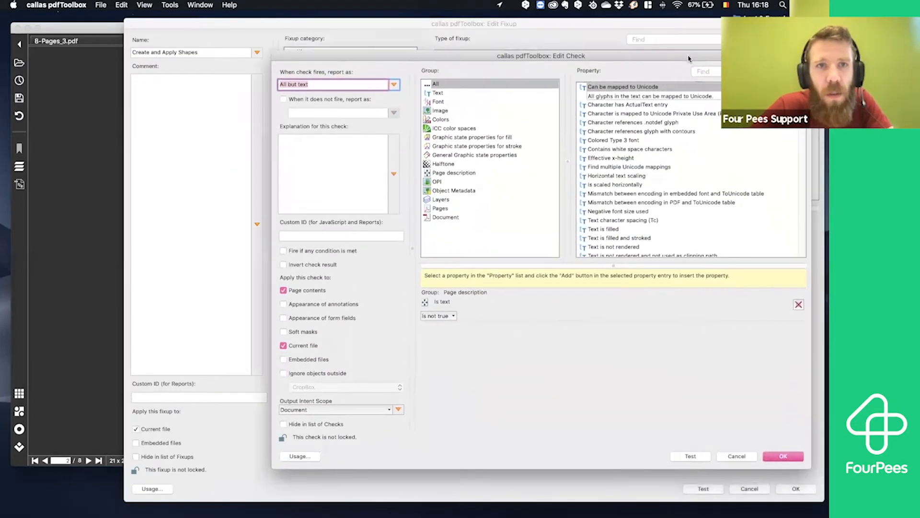
{"action": "left_click", "coordinate": [334, 84]}
{"action": "key", "text": "super+a"}
{"action": "type", "text": "Ima"}
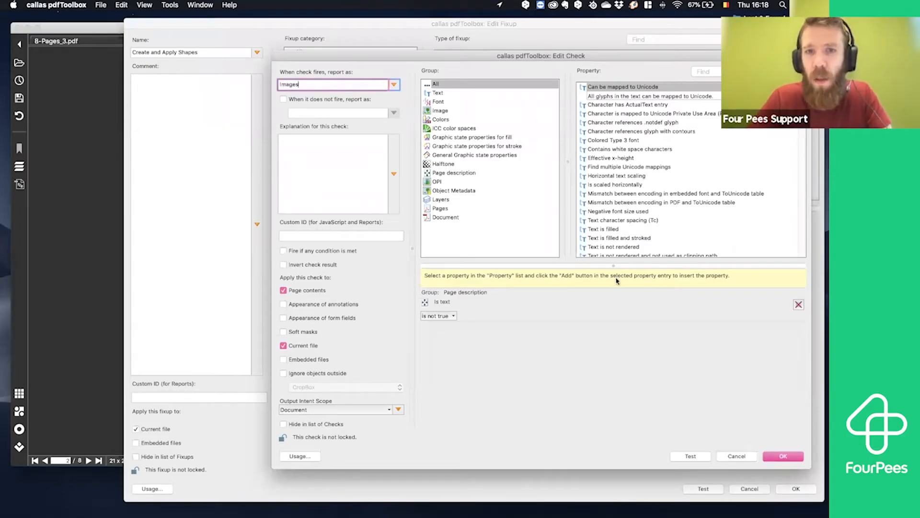
Step: Replace the check's Is text condition with the Is image property set to is true
{"action": "left_click", "coordinate": [798, 304]}
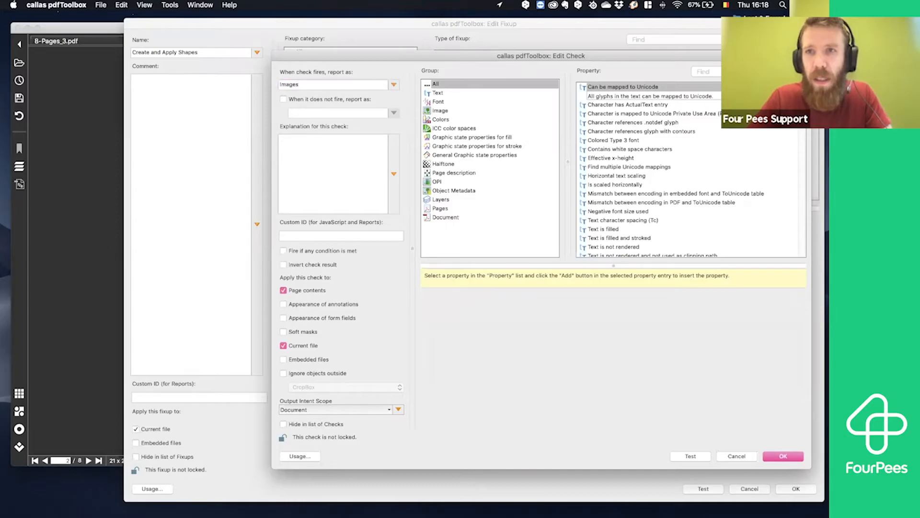
{"action": "type", "text": "is ima"}
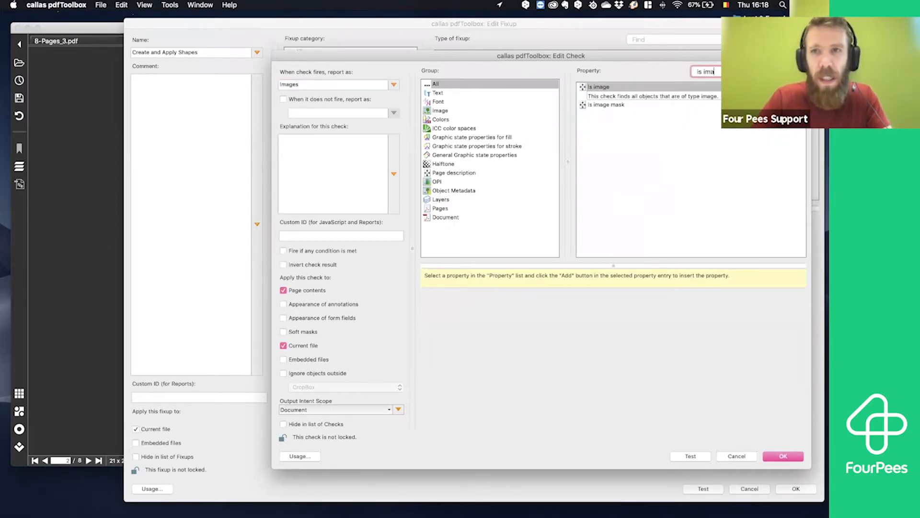
{"action": "left_click", "coordinate": [793, 91]}
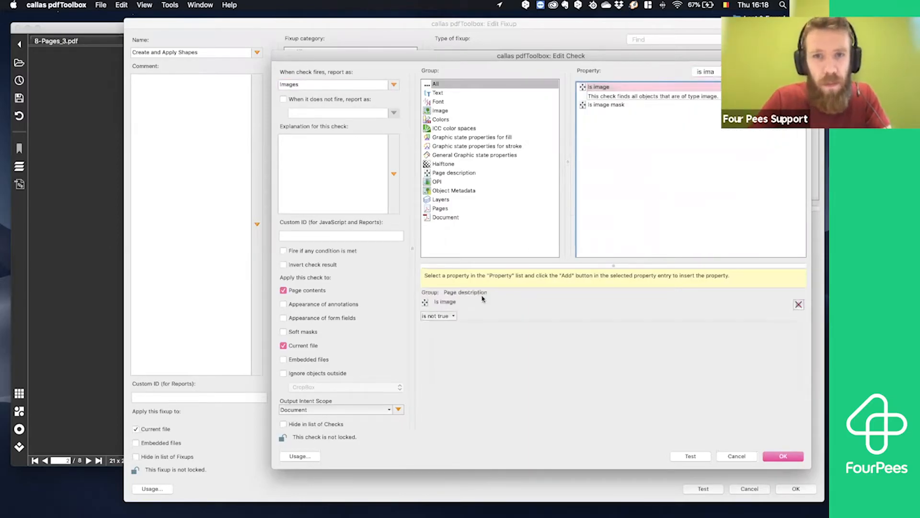
{"action": "left_click", "coordinate": [435, 317]}
{"action": "left_click", "coordinate": [439, 328]}
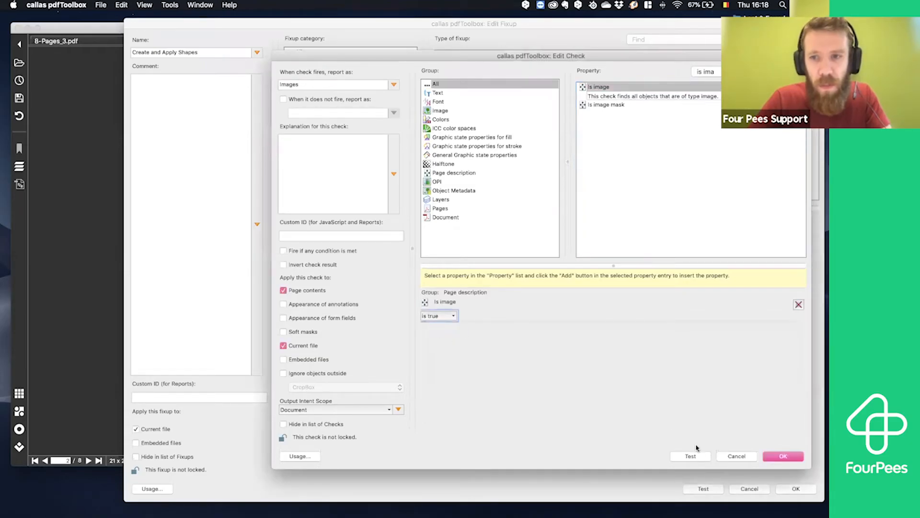
Step: Test the Images check on 8-Pages_2.pdf, expand its matches to examine the listed objects, and close the results
{"action": "left_click", "coordinate": [699, 457]}
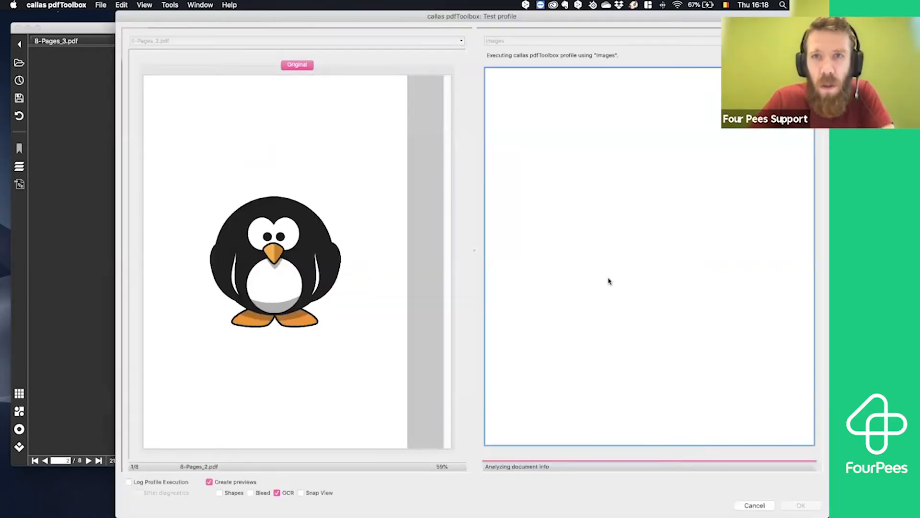
{"action": "left_click", "coordinate": [499, 93]}
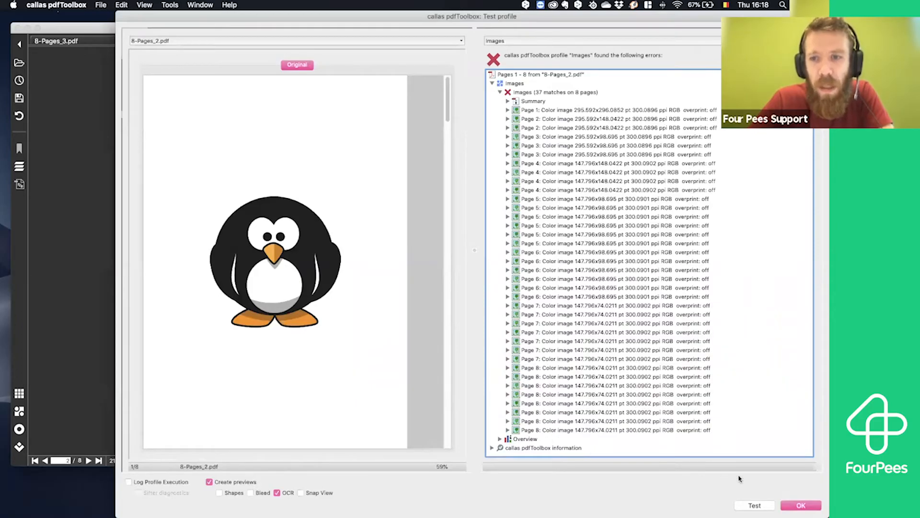
{"action": "left_click", "coordinate": [789, 503]}
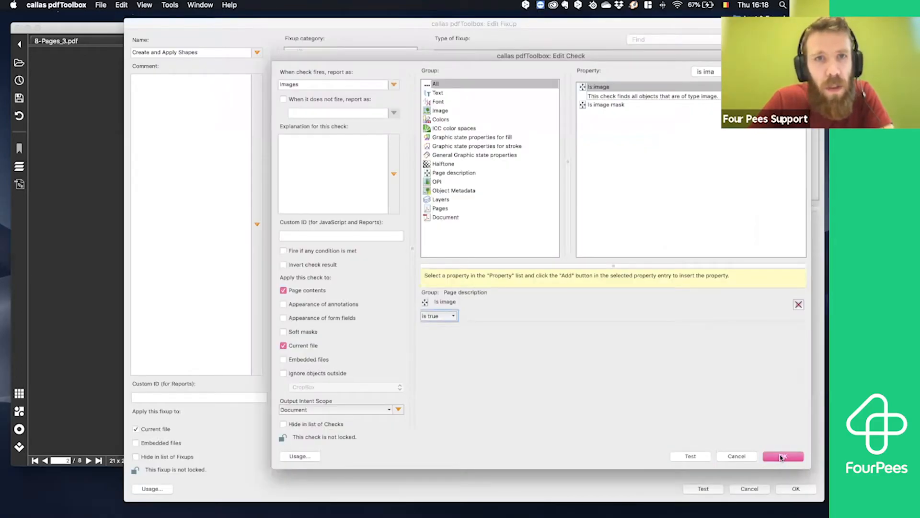
Step: Save the Images check, then accept the Create shapes parameters and the Create and Apply Shapes fixup
{"action": "left_click", "coordinate": [781, 457]}
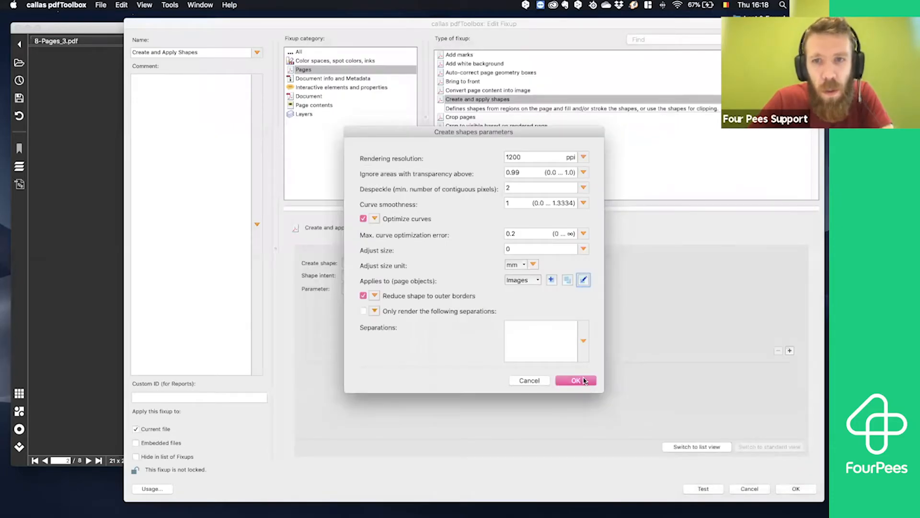
{"action": "left_click", "coordinate": [582, 378]}
{"action": "left_click", "coordinate": [796, 488]}
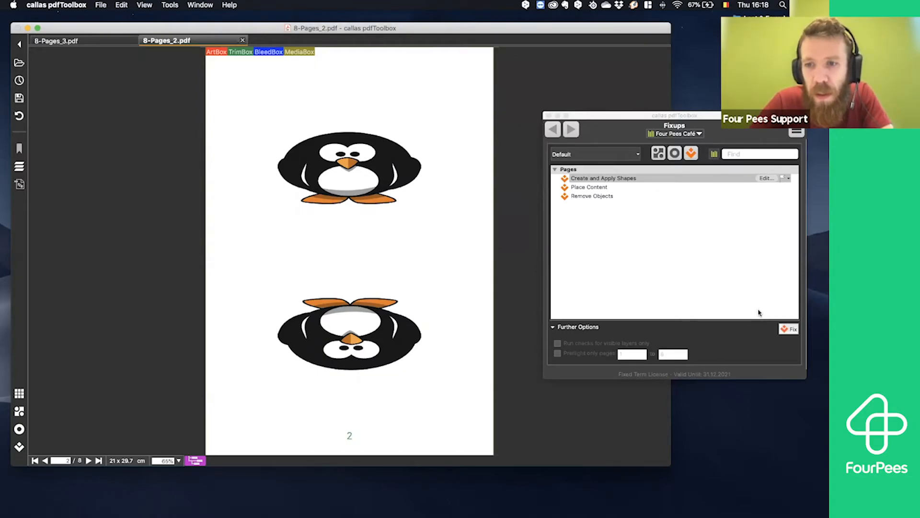
Step: Run the Create and Apply Shapes fixup on 8-Pages_2.pdf and save the result as 8-Pages_4.pdf
{"action": "left_click", "coordinate": [716, 117]}
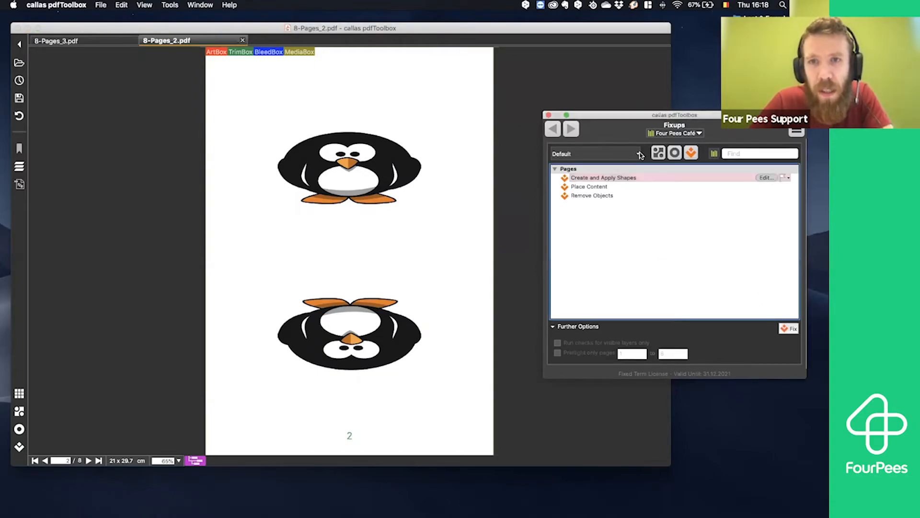
{"action": "left_click_drag", "start_coordinate": [650, 118], "coordinate": [648, 42]}
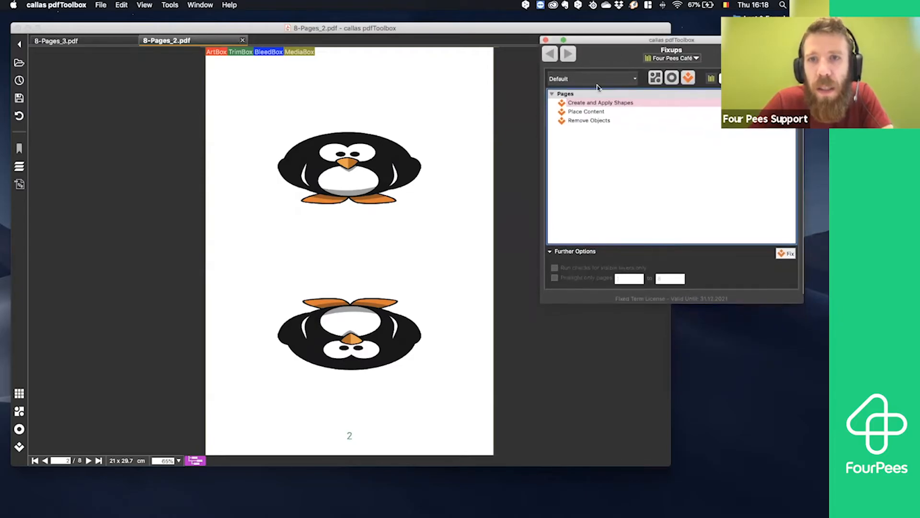
{"action": "left_click", "coordinate": [786, 253]}
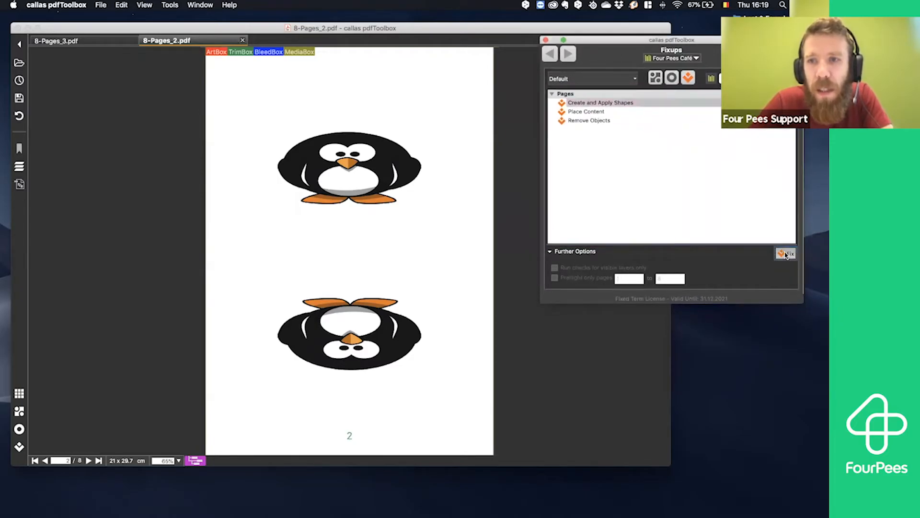
{"action": "key", "text": "Right"}
{"action": "key", "text": "BackSpace"}
{"action": "type", "text": "3"}
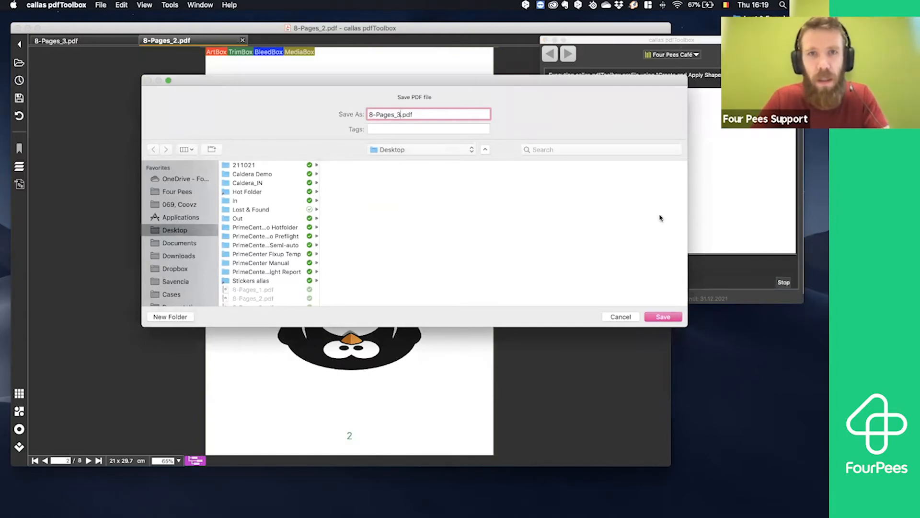
{"action": "key", "text": "BackSpace"}
{"action": "type", "text": "4"}
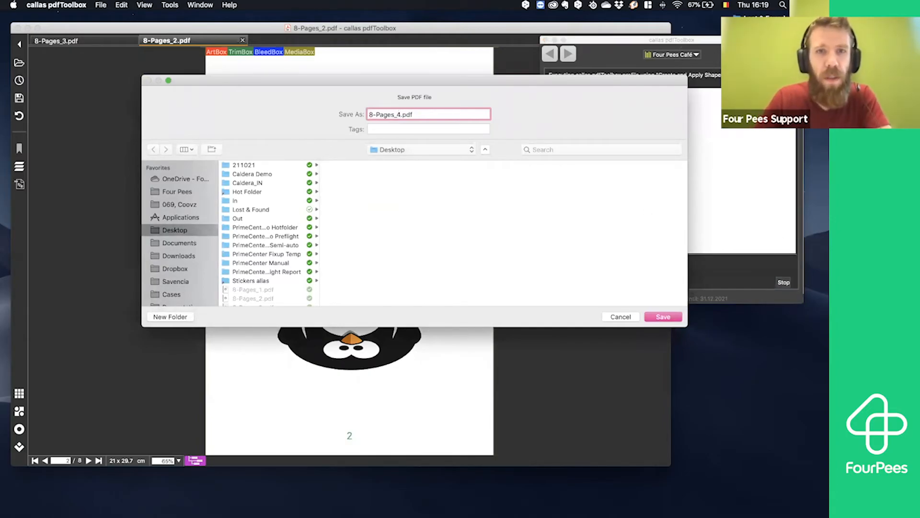
{"action": "key", "text": "Return"}
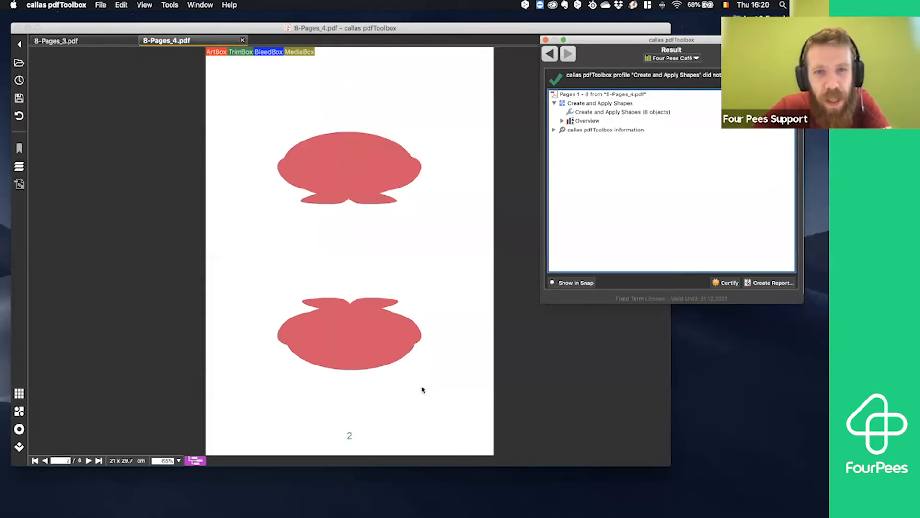
{"action": "left_click", "coordinate": [450, 382]}
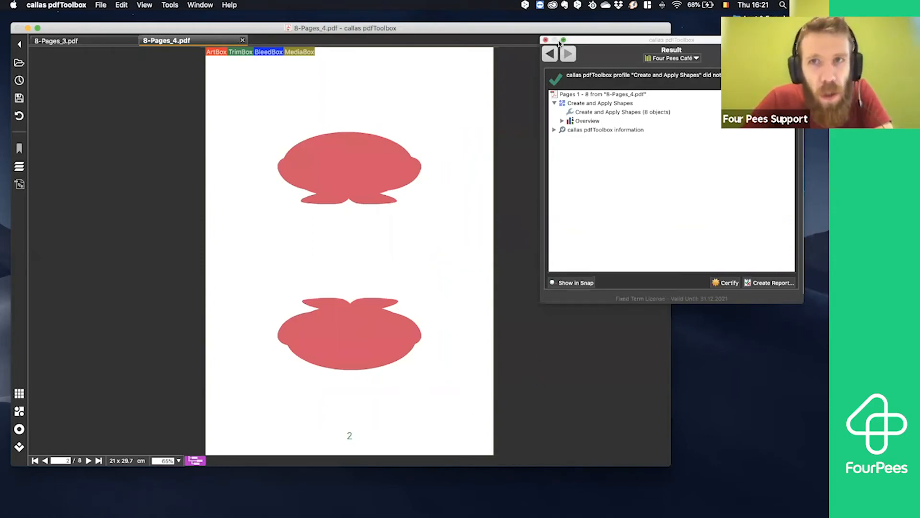
Step: Return to the fixup list, review the Create and Apply Shapes fixup's Create shapes parameters, and cancel without changes
{"action": "left_click", "coordinate": [550, 53]}
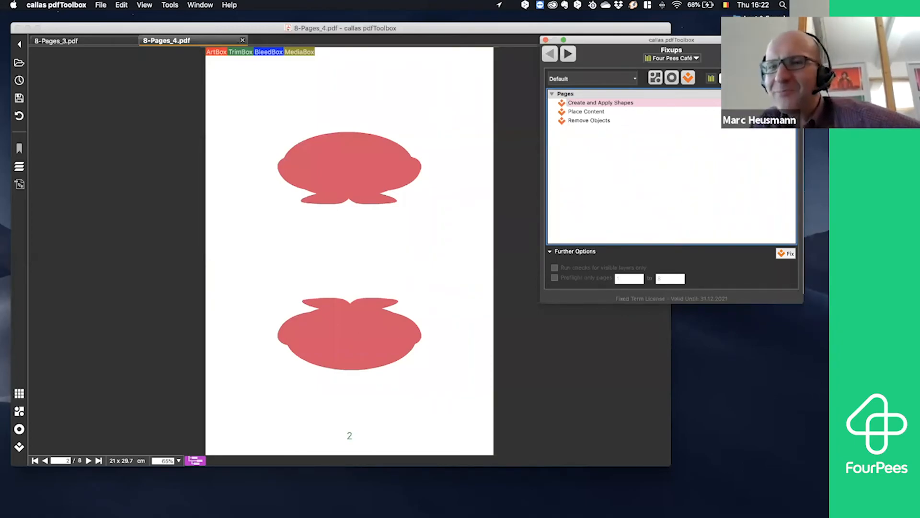
{"action": "left_click", "coordinate": [785, 102]}
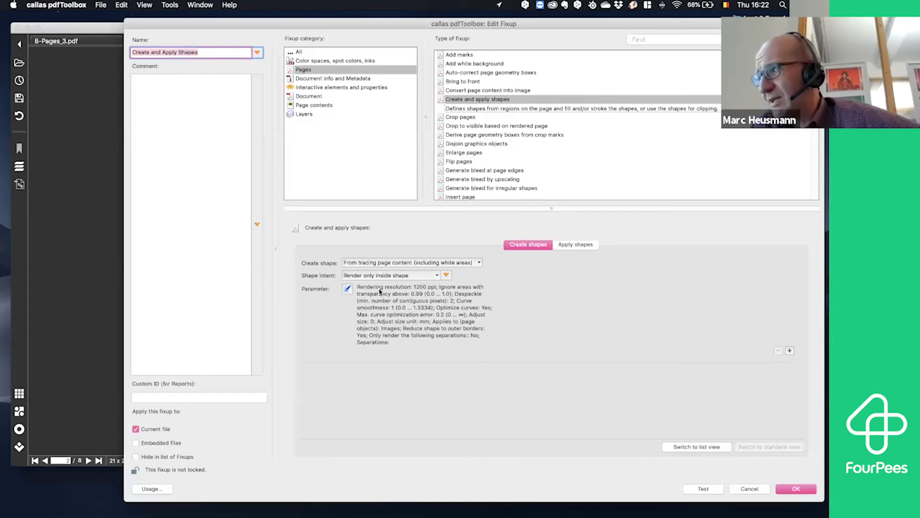
{"action": "left_click", "coordinate": [348, 289]}
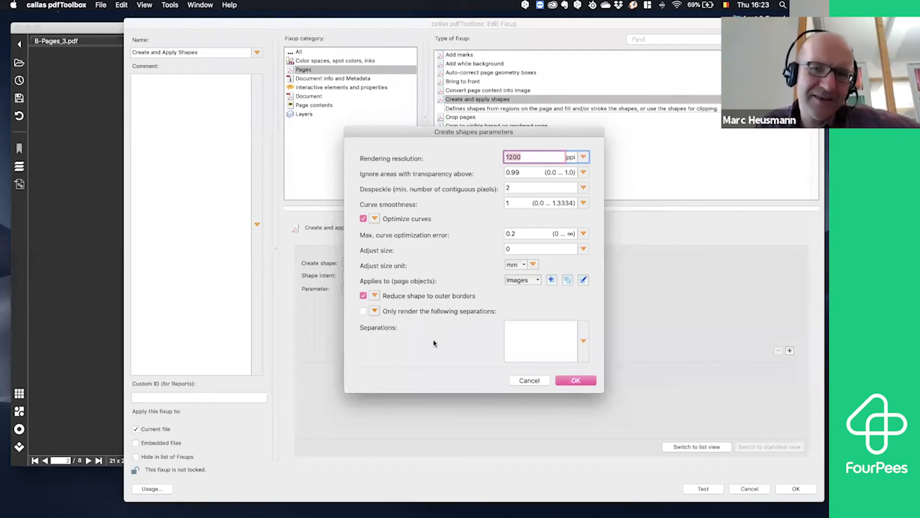
{"action": "left_click", "coordinate": [524, 380]}
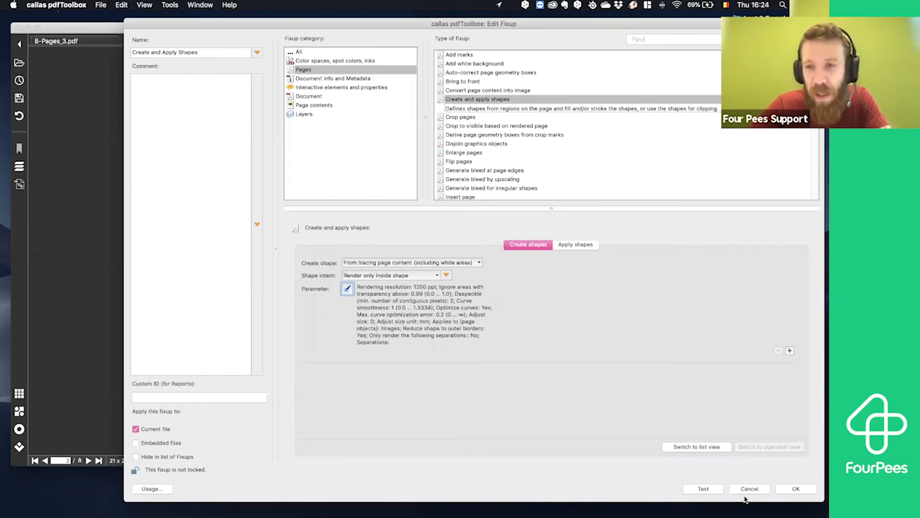
{"action": "left_click", "coordinate": [749, 488]}
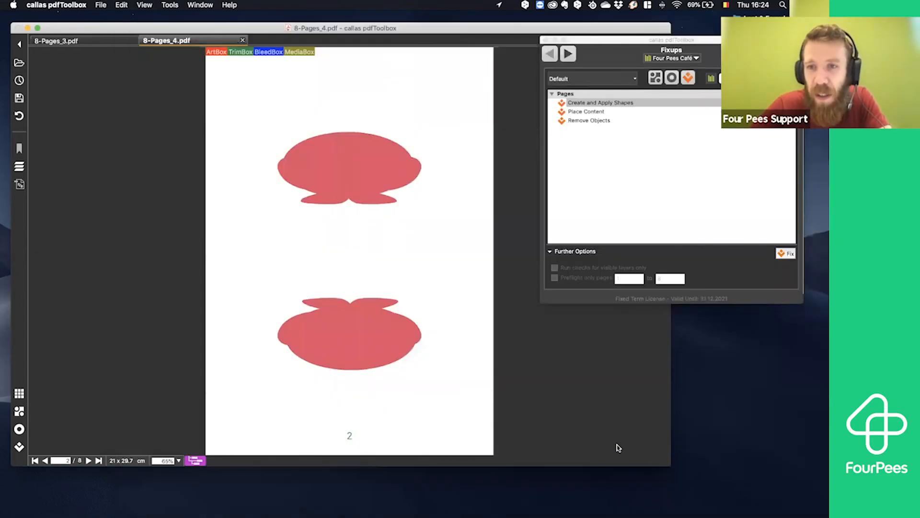